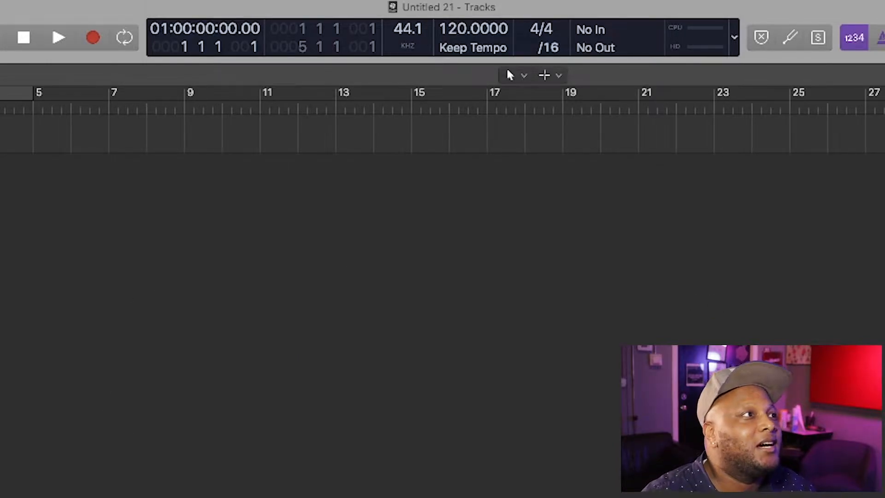
Step: Open Logic Pro's Audio preferences on the Devices tab, showing Element46 and a 256-sample buffer
{"action": "left_click", "coordinate": [62, 9]}
{"action": "mouse_move", "coordinate": [138, 52]}
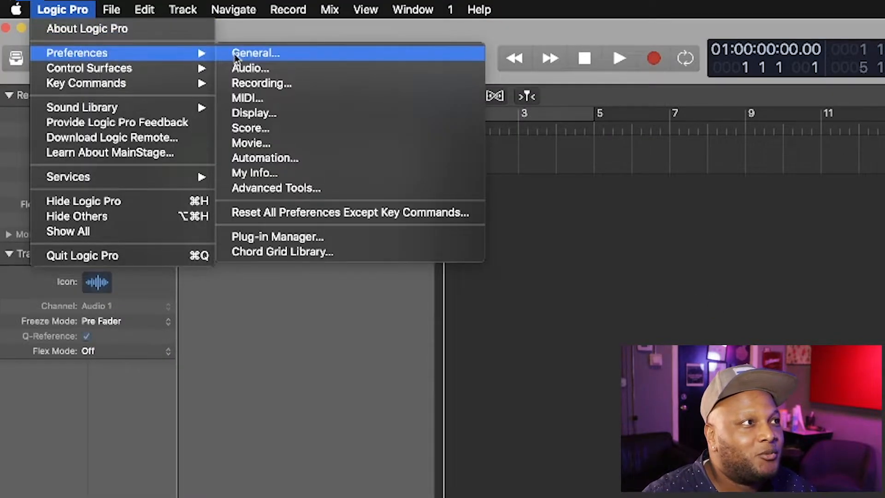
{"action": "left_click", "coordinate": [268, 69]}
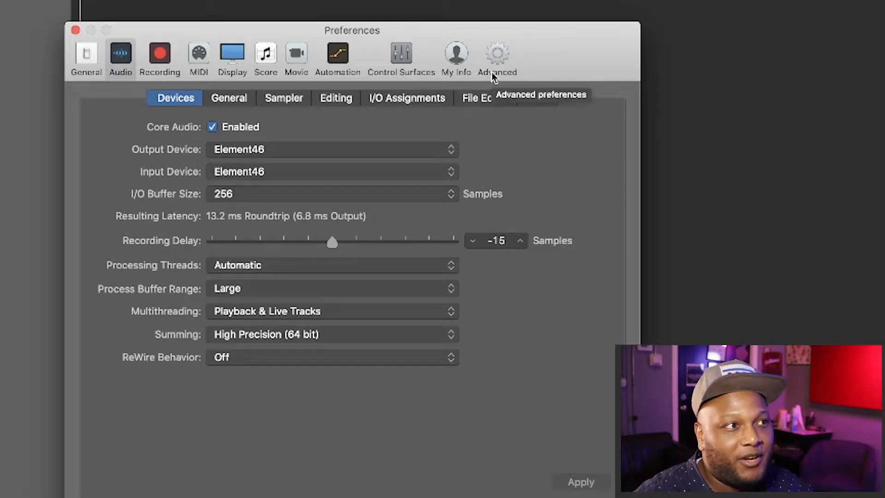
Step: Keep Element46 as the output device and try a 128-sample buffer before returning to 256
{"action": "left_click", "coordinate": [272, 156]}
{"action": "left_click", "coordinate": [270, 153]}
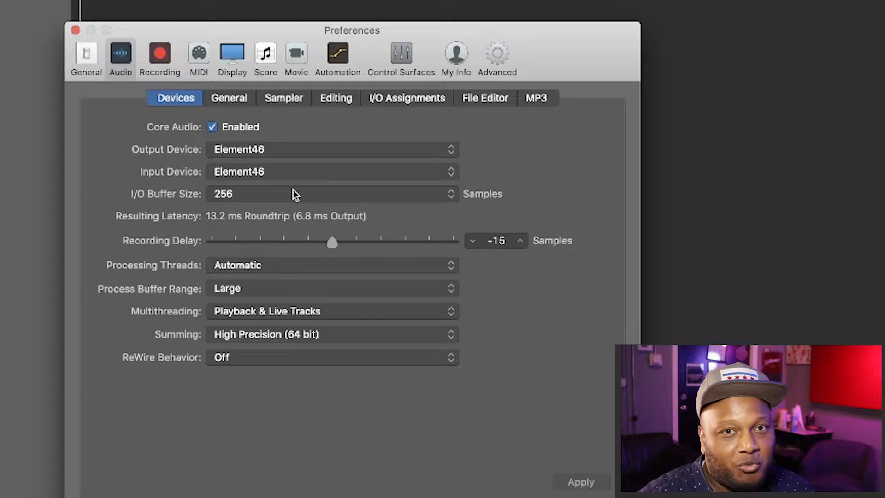
{"action": "left_click", "coordinate": [321, 200]}
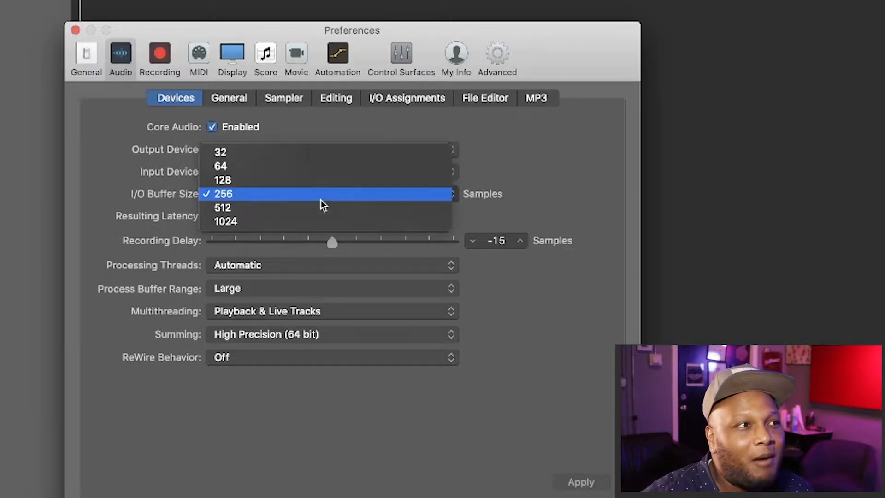
{"action": "left_click", "coordinate": [322, 181]}
{"action": "left_click", "coordinate": [317, 197]}
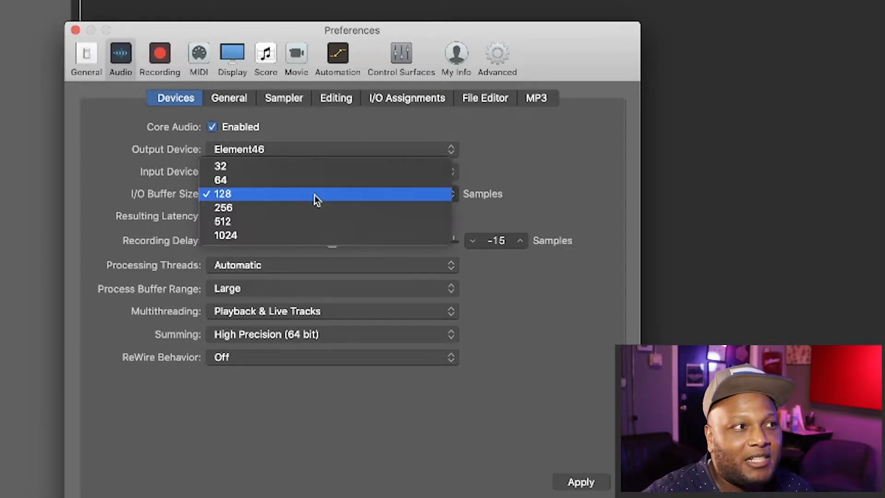
{"action": "left_click", "coordinate": [310, 206]}
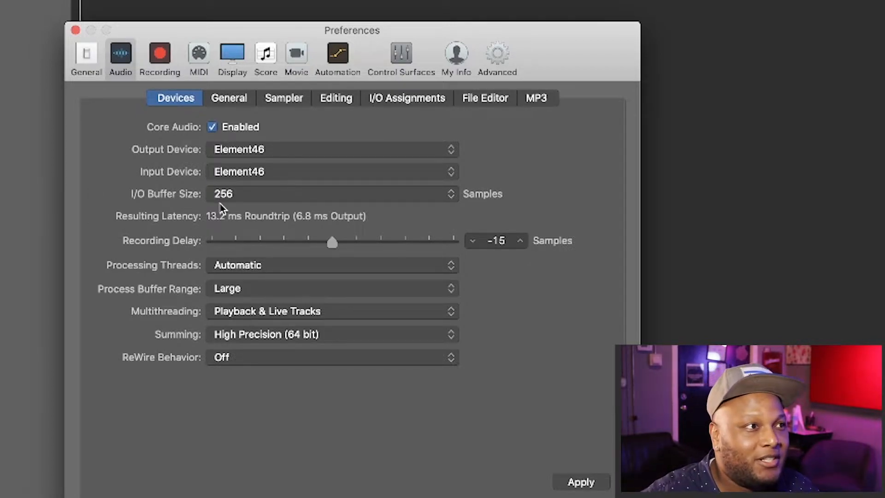
Step: Try 128 samples again, settle on a 256-sample buffer, apply the settings and close Preferences
{"action": "left_click", "coordinate": [281, 199]}
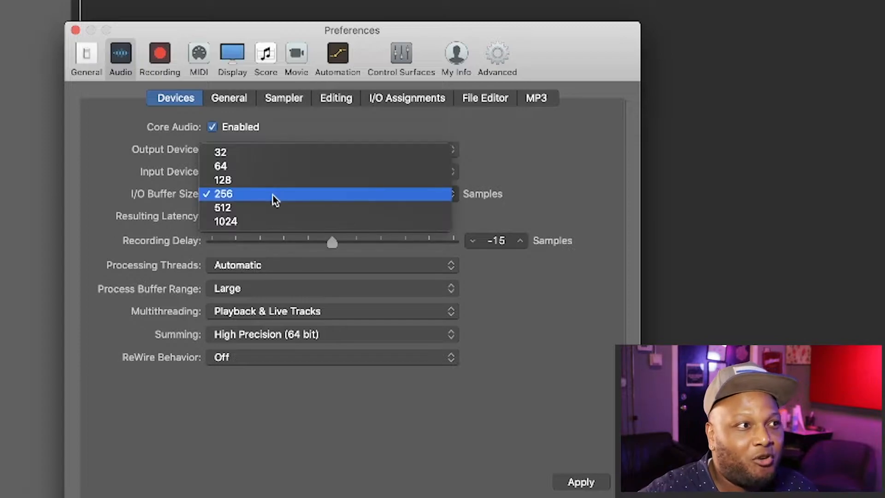
{"action": "left_click", "coordinate": [250, 179]}
{"action": "left_click", "coordinate": [249, 191]}
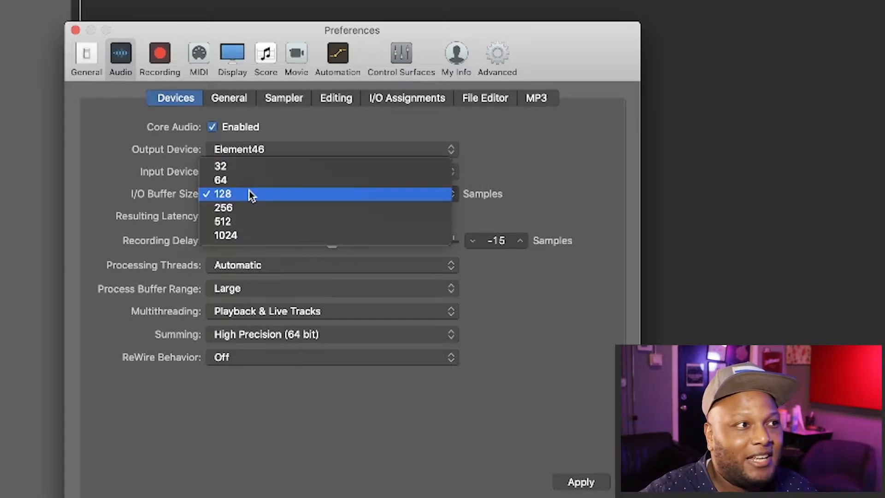
{"action": "left_click", "coordinate": [248, 206]}
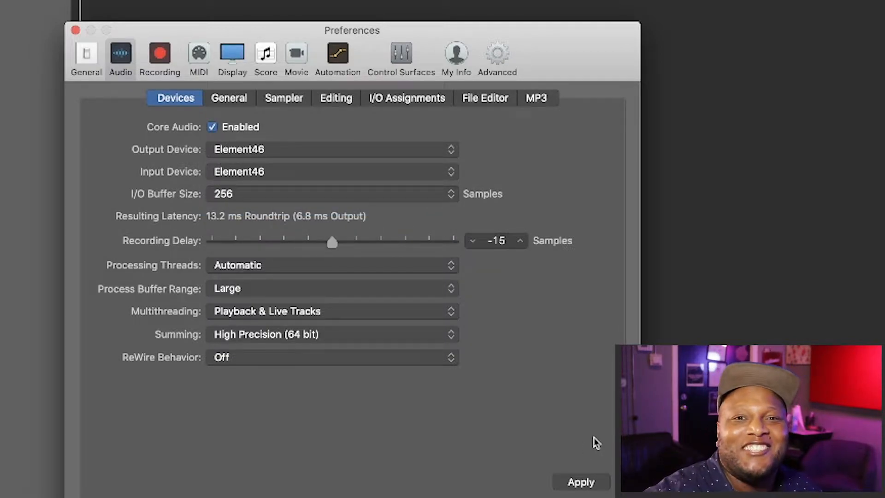
{"action": "left_click", "coordinate": [316, 190]}
{"action": "left_click", "coordinate": [500, 190]}
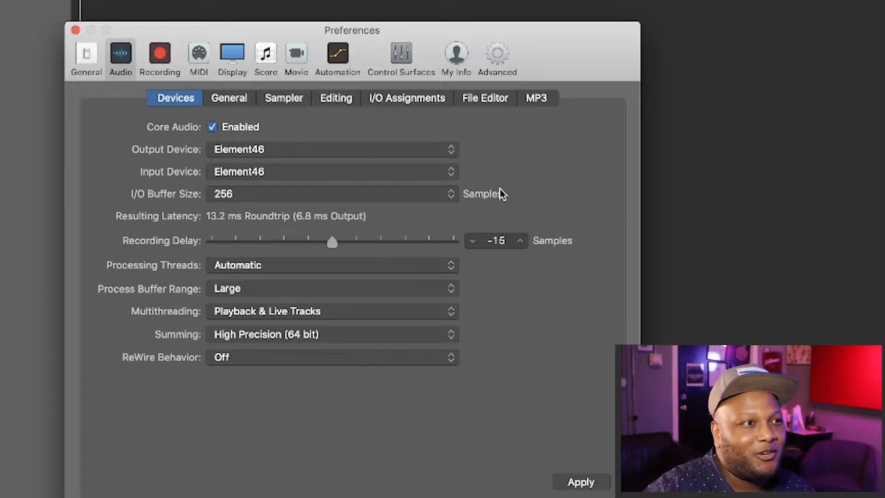
{"action": "left_click", "coordinate": [573, 481]}
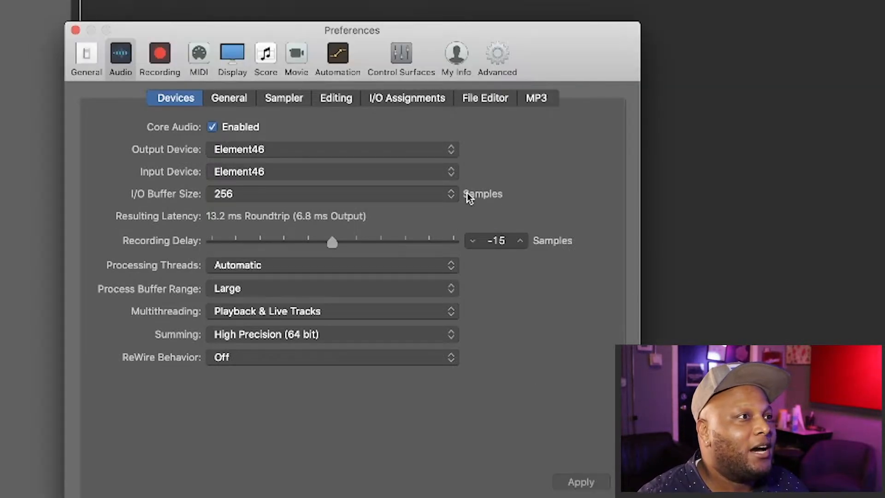
{"action": "left_click", "coordinate": [76, 31]}
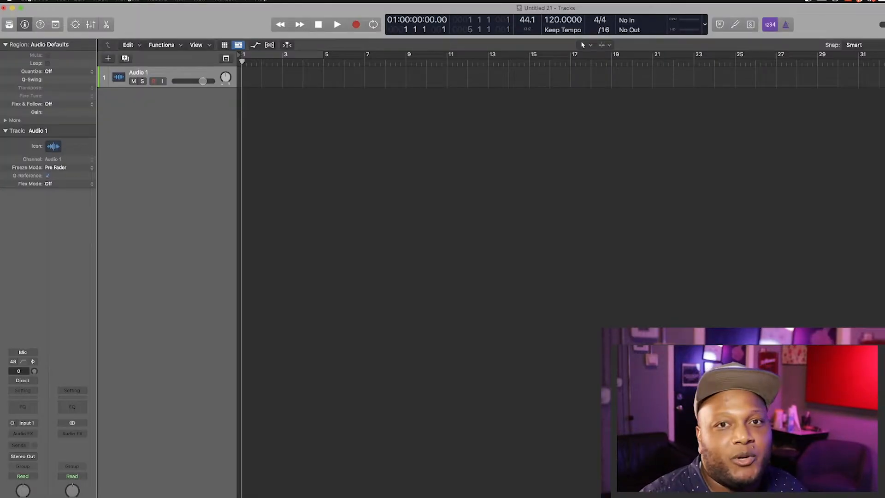
Step: Preview big body intrumental.mp3 from the Bounces folder and import it as a region on Audio 1
{"action": "left_click", "coordinate": [63, 1]}
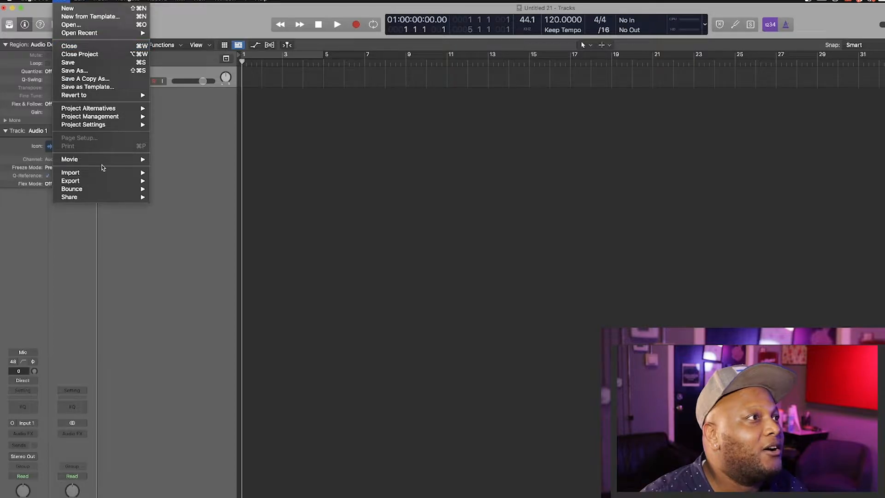
{"action": "mouse_move", "coordinate": [101, 173]}
{"action": "left_click", "coordinate": [196, 189]}
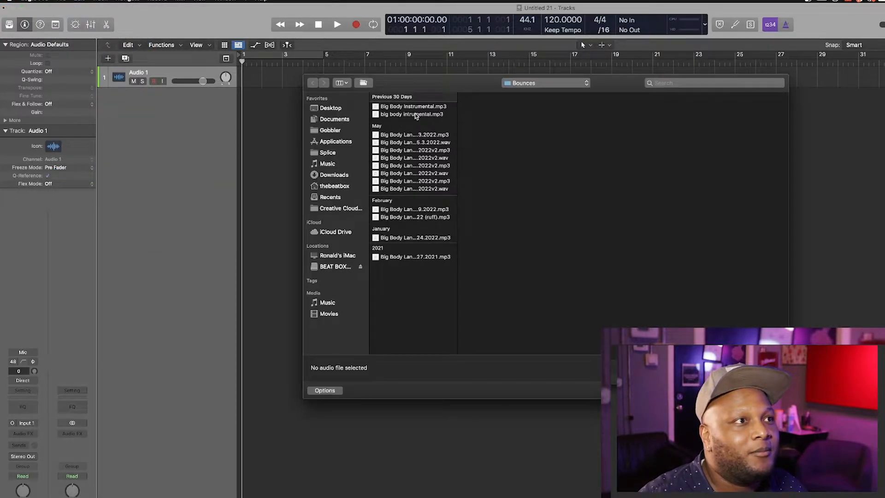
{"action": "left_click", "coordinate": [407, 115]}
{"action": "left_click", "coordinate": [624, 164]}
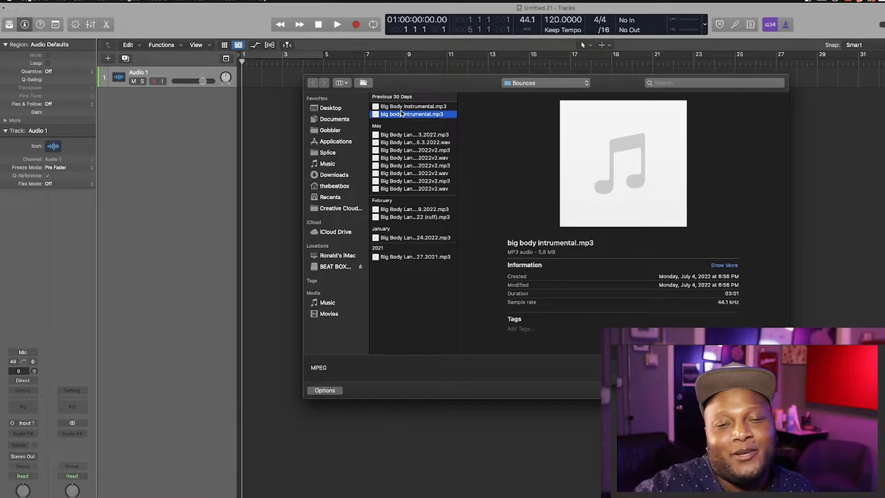
{"action": "mouse_move", "coordinate": [608, 182]}
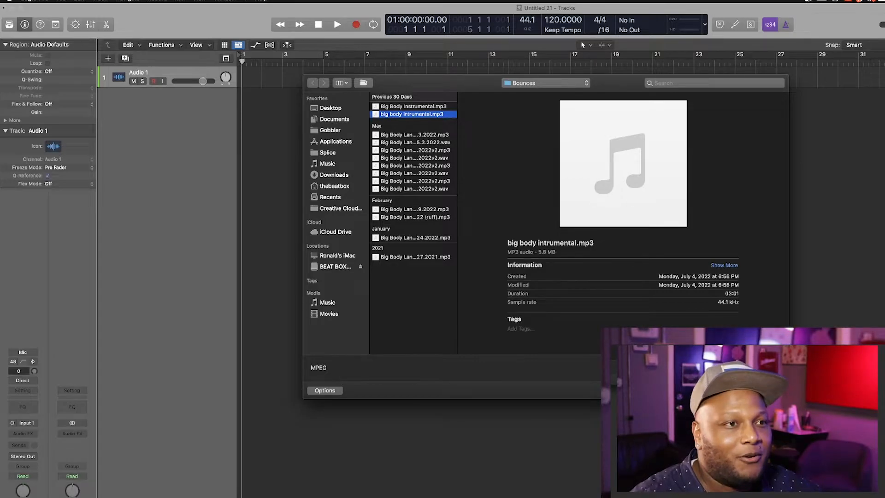
{"action": "left_click", "coordinate": [767, 391]}
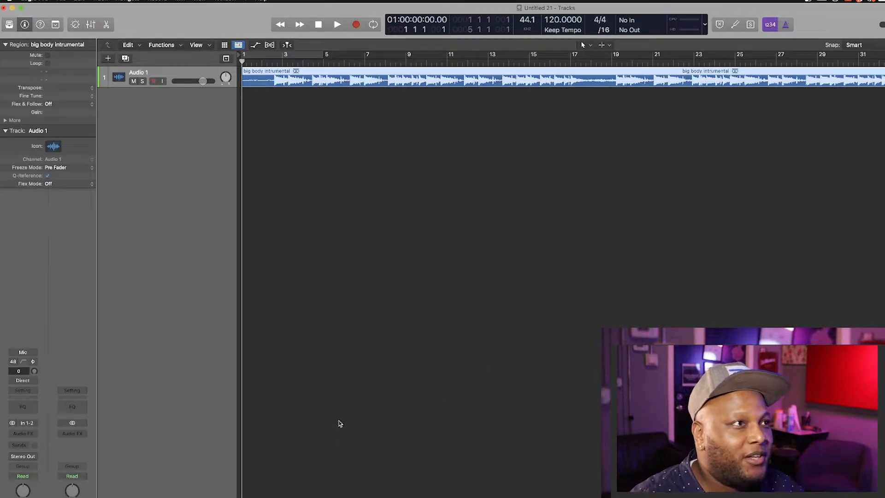
Step: Insert a stereo BPM Counter on Audio 1 and play the song to measure its tempo
{"action": "left_click", "coordinate": [14, 437]}
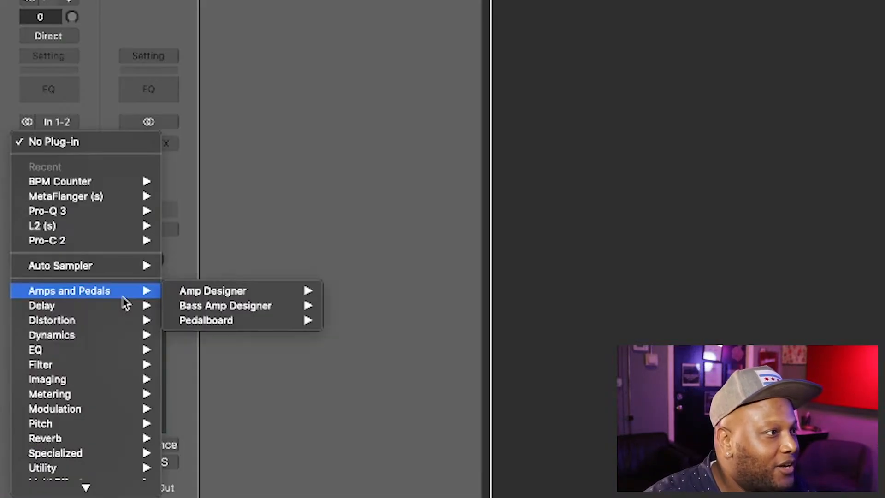
{"action": "mouse_move", "coordinate": [69, 369]}
{"action": "mouse_move", "coordinate": [239, 371]}
{"action": "left_click", "coordinate": [334, 380]}
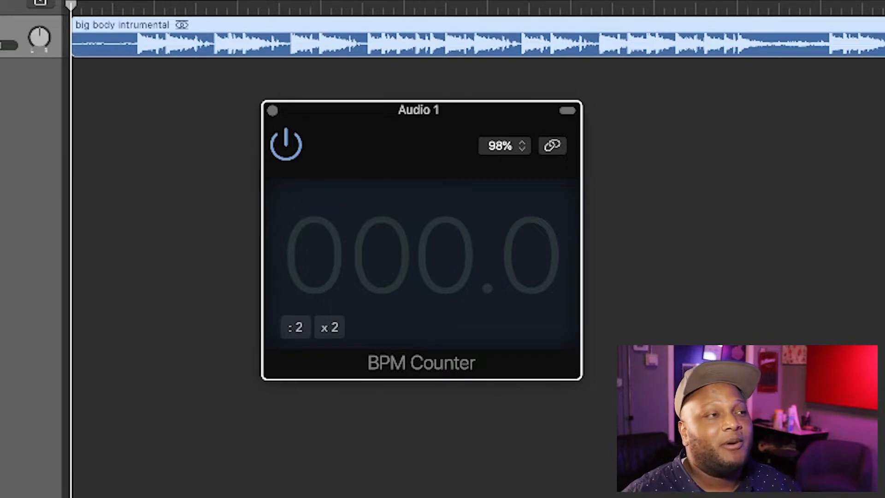
{"action": "key", "text": "space"}
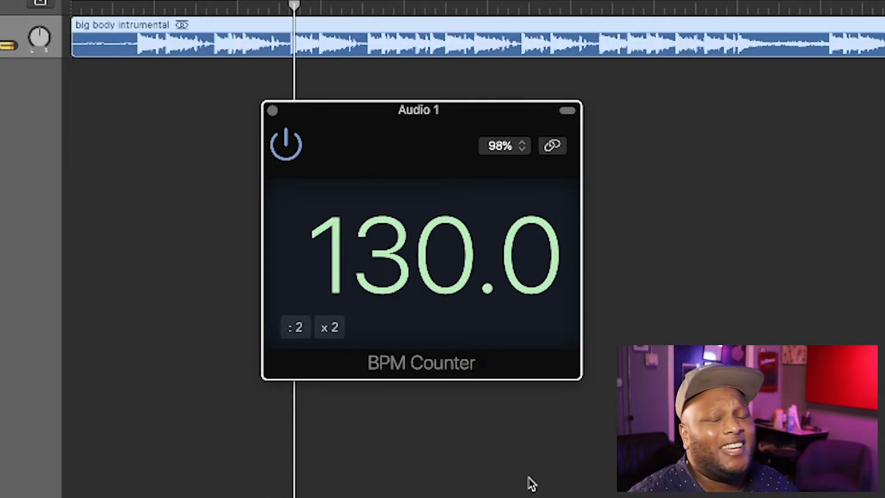
Step: Set the project tempo to 130 bpm and create a new audio track, Audio 2
{"action": "left_click_drag", "start_coordinate": [677, 1], "coordinate": [678, 0]}
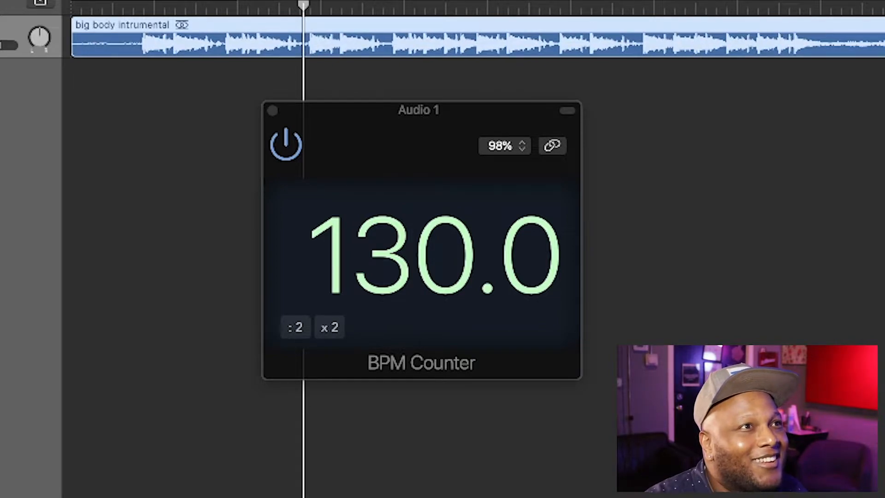
{"action": "left_click", "coordinate": [272, 111]}
{"action": "key", "text": "alt+super+a"}
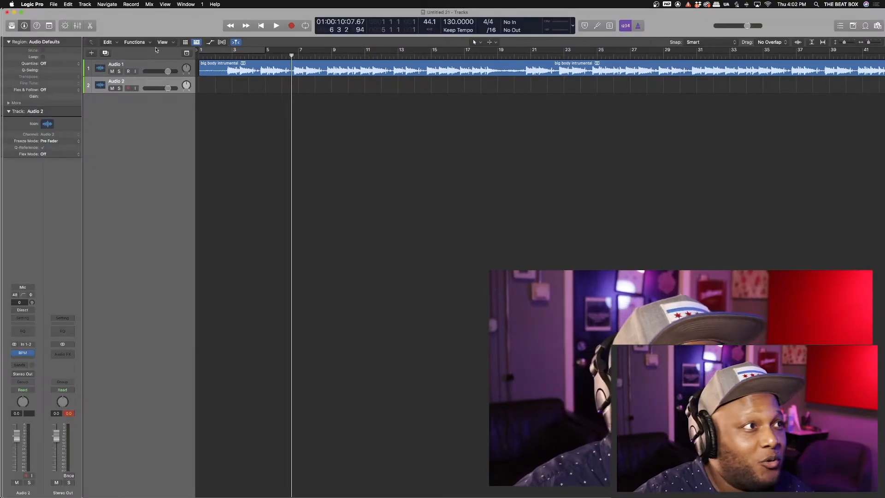
Step: Enable monitoring, remove the BPM Counter and set mono Input 1 on Audio 2, then delete the track
{"action": "left_click", "coordinate": [32, 475]}
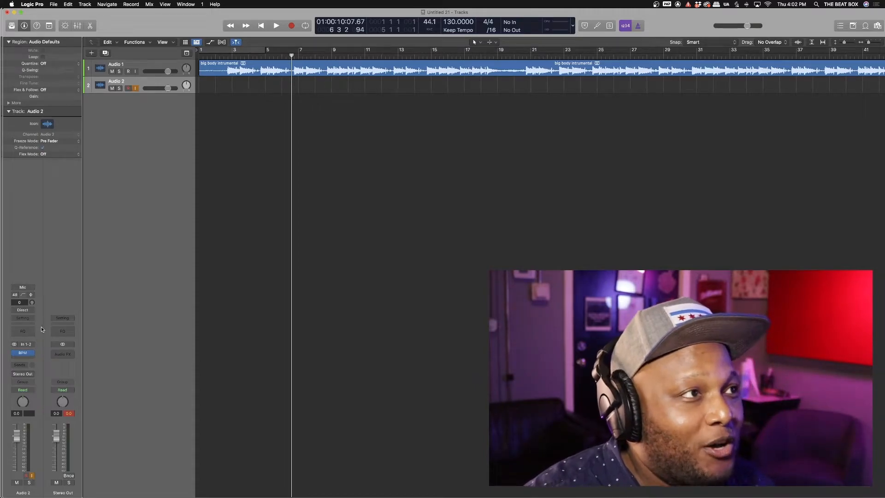
{"action": "left_click", "coordinate": [30, 353]}
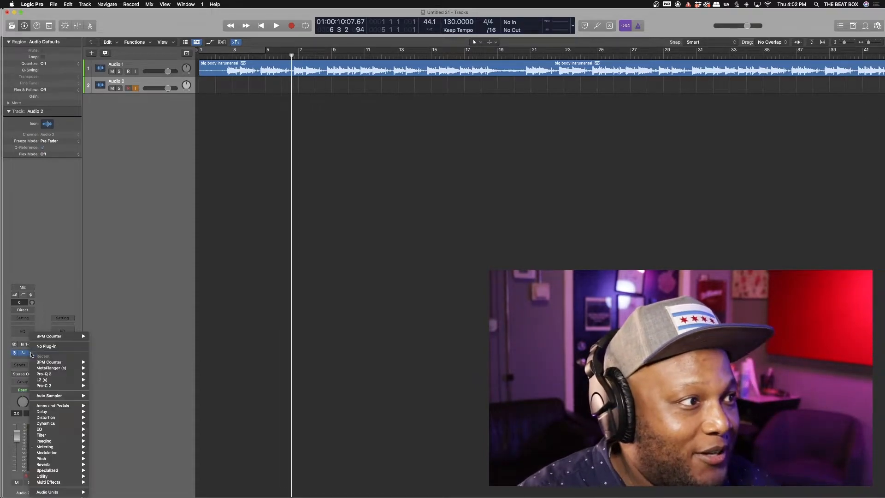
{"action": "left_click", "coordinate": [41, 347]}
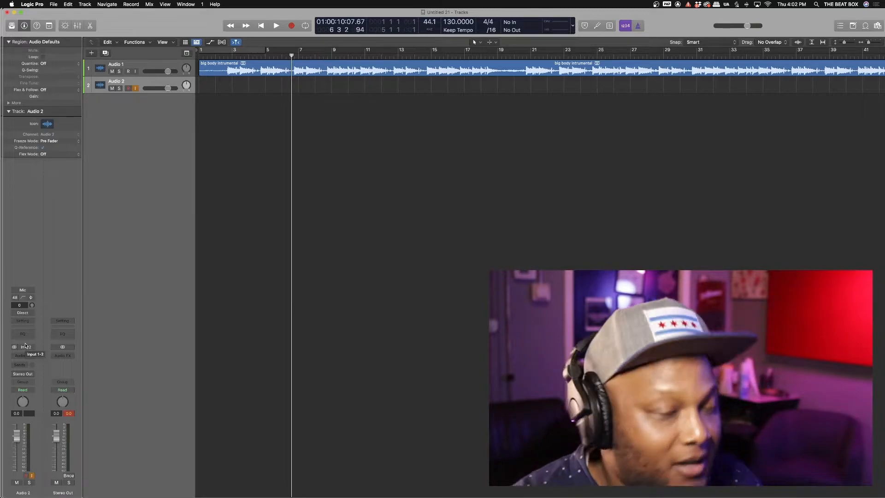
{"action": "left_click", "coordinate": [14, 347]}
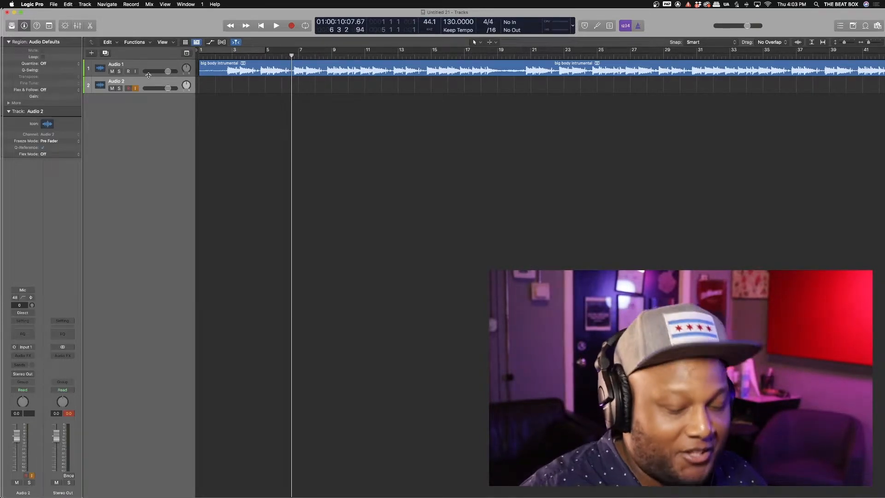
{"action": "key", "text": "super+BackSpace"}
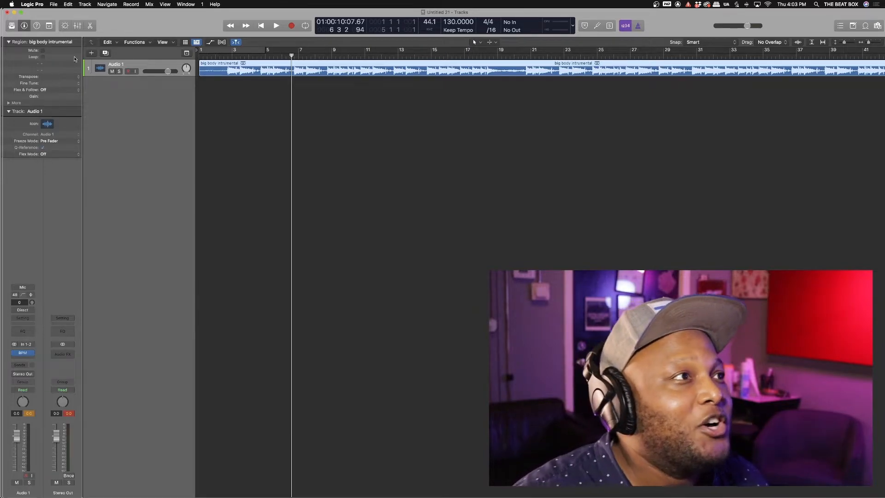
Step: Create a new Audio 2 track and route its recording input to Input 3
{"action": "left_click", "coordinate": [92, 54]}
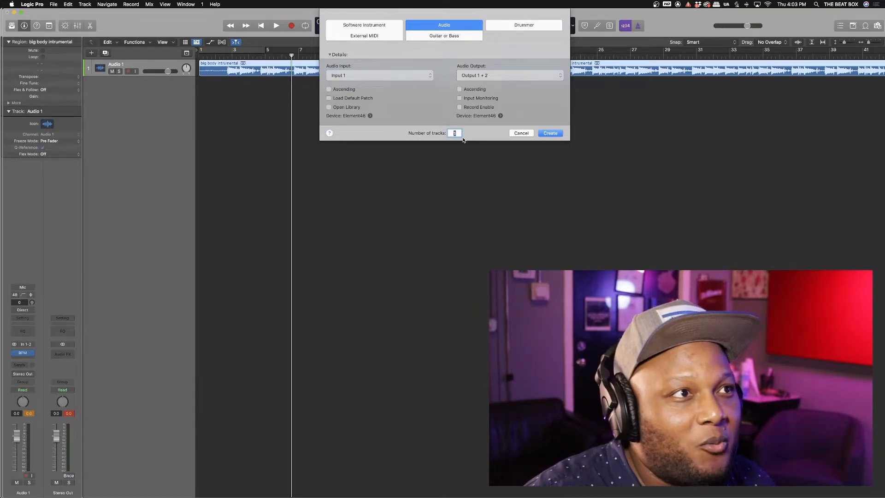
{"action": "left_click", "coordinate": [552, 134]}
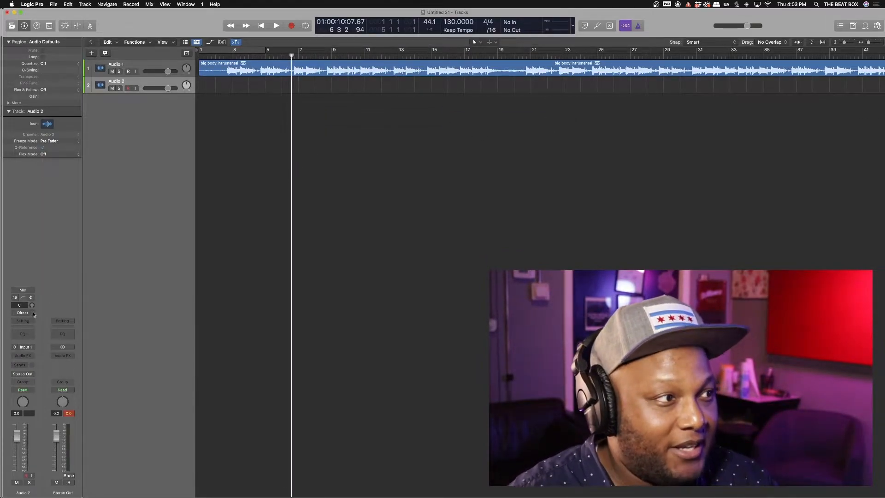
{"action": "left_click", "coordinate": [27, 349]}
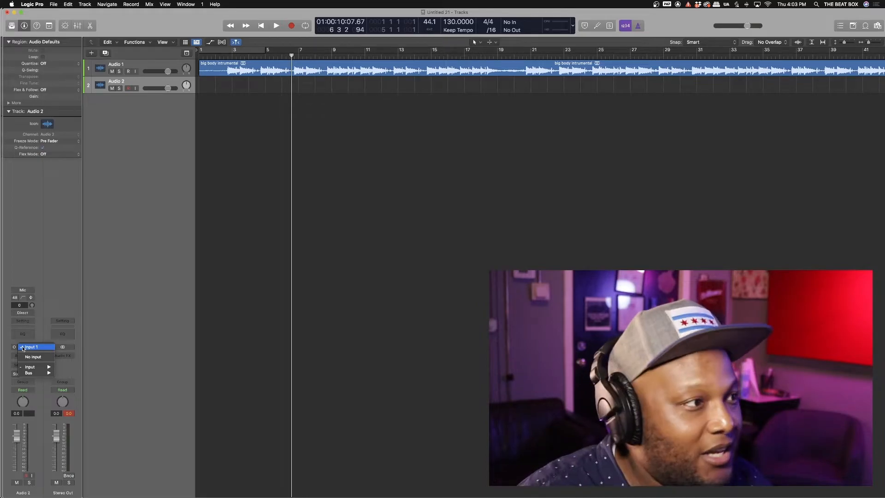
{"action": "mouse_move", "coordinate": [30, 367]}
{"action": "left_click", "coordinate": [77, 381]}
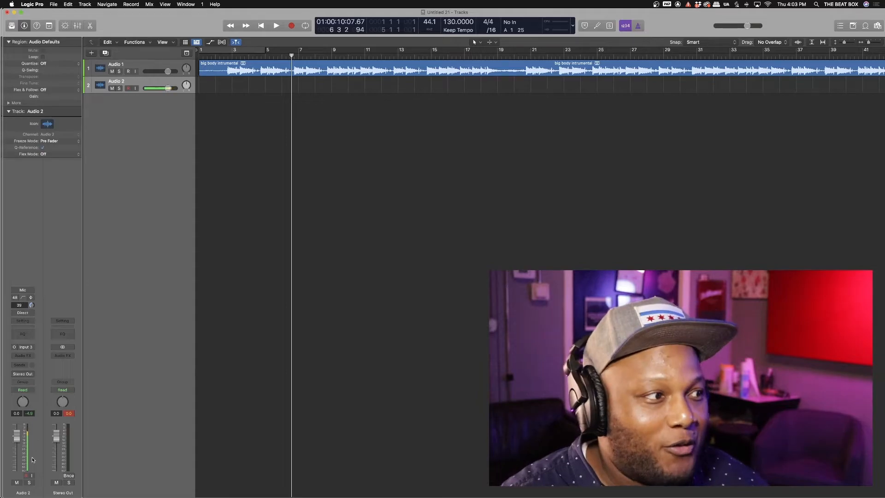
Step: Enable input monitoring on Audio 2, return to the song start, and browse Audio FX without inserting one
{"action": "left_click", "coordinate": [32, 477]}
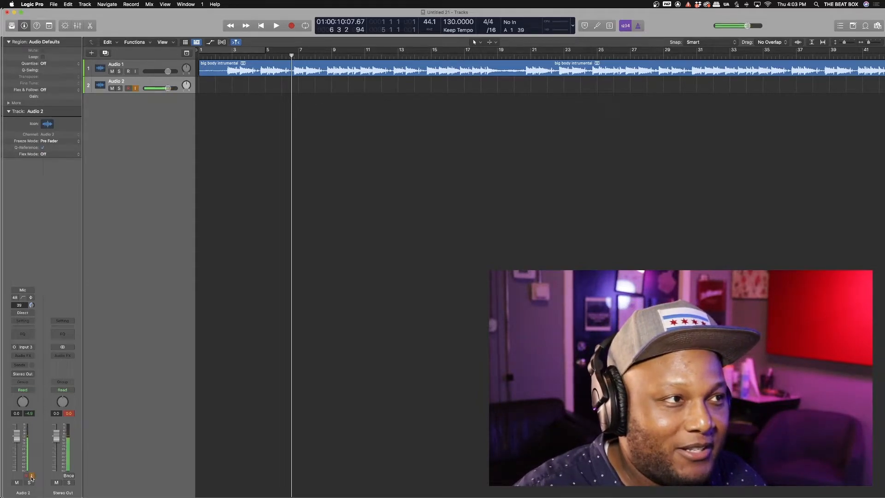
{"action": "left_click", "coordinate": [261, 26]}
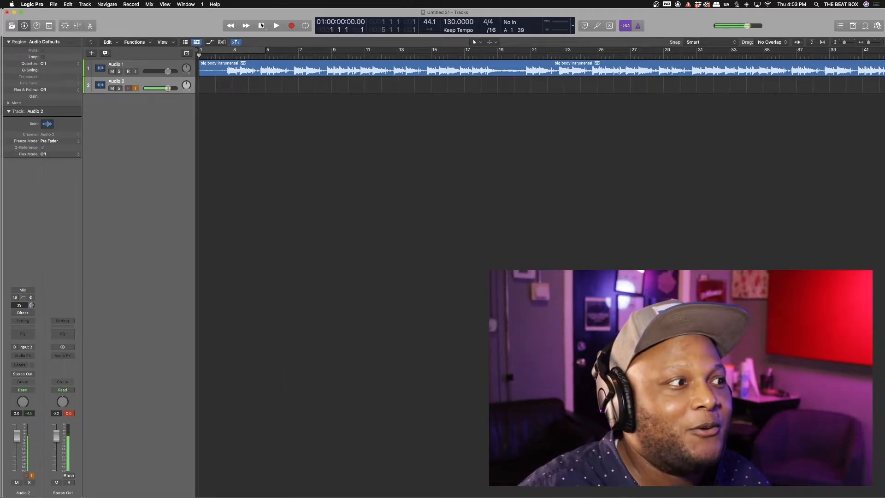
{"action": "left_click", "coordinate": [23, 355]}
{"action": "mouse_move", "coordinate": [28, 488]}
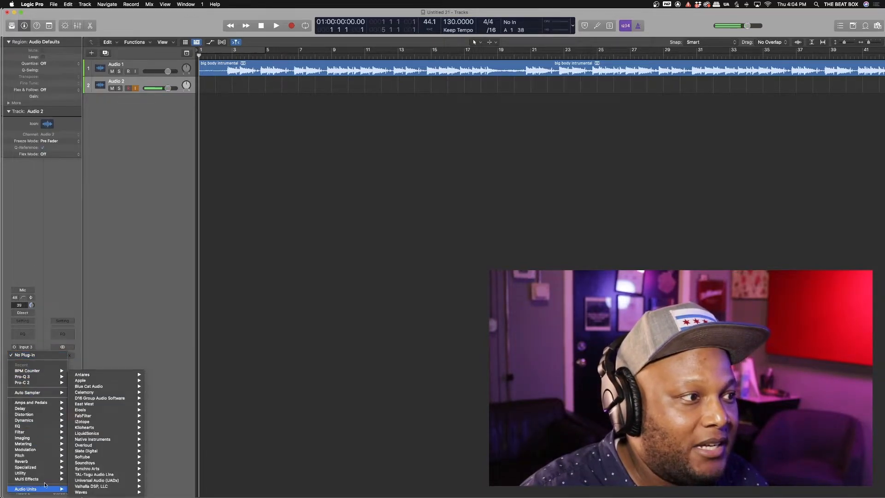
{"action": "mouse_move", "coordinate": [91, 410]}
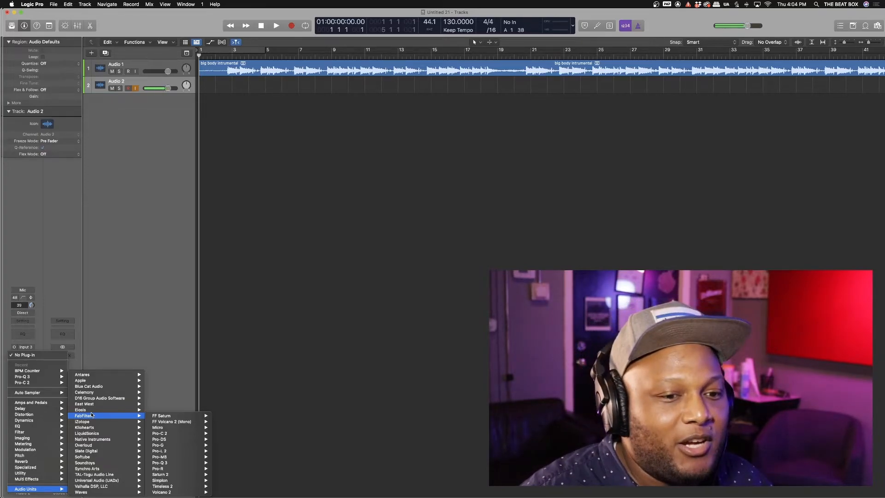
{"action": "left_click", "coordinate": [134, 353]}
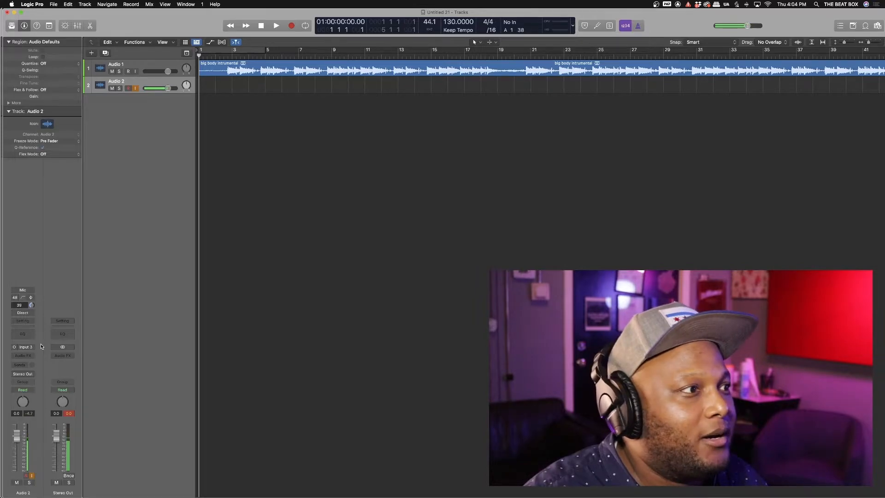
Step: Insert a CLA-76 on Audio 2, lower output and attack, set release to 7.00, and start recording
{"action": "left_click", "coordinate": [23, 355]}
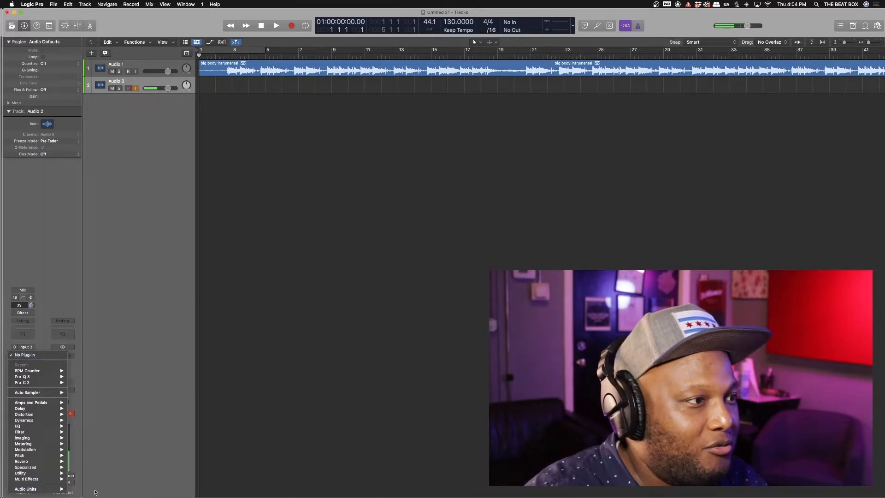
{"action": "mouse_move", "coordinate": [101, 492]}
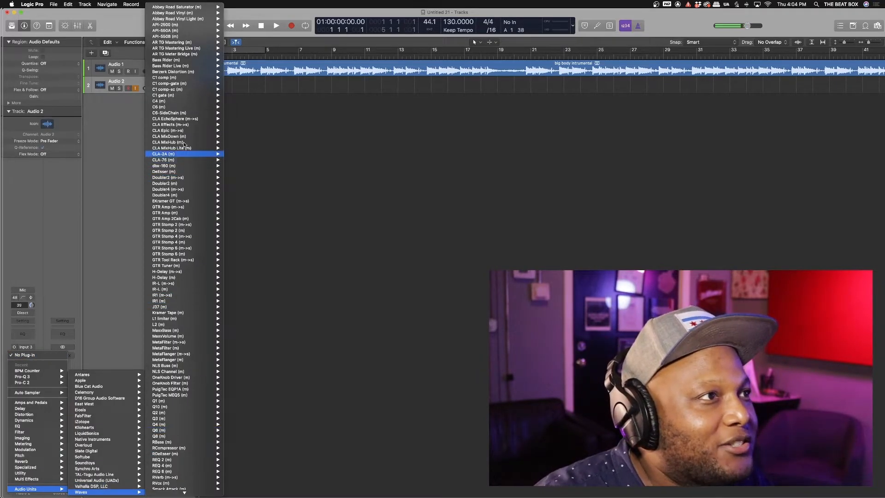
{"action": "mouse_move", "coordinate": [187, 161]}
{"action": "left_click", "coordinate": [233, 162]}
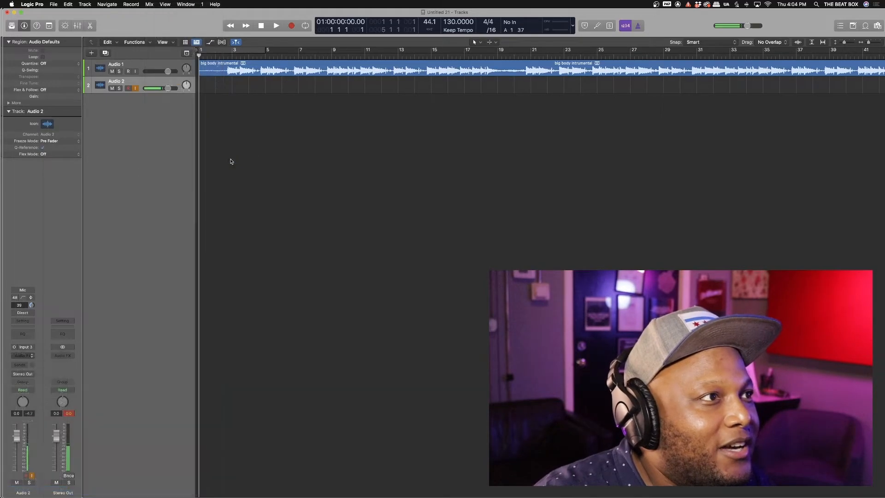
{"action": "left_click_drag", "start_coordinate": [356, 169], "coordinate": [357, 176]}
{"action": "left_click_drag", "start_coordinate": [397, 155], "coordinate": [400, 167]}
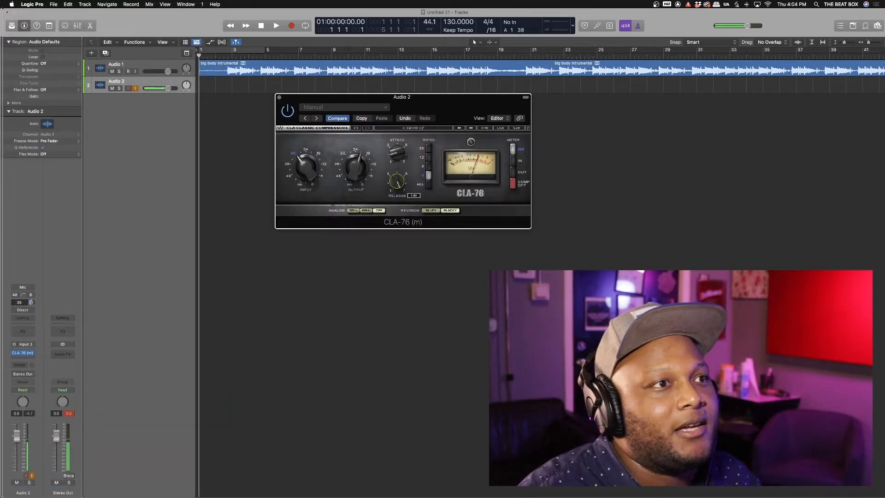
{"action": "left_click", "coordinate": [291, 27]}
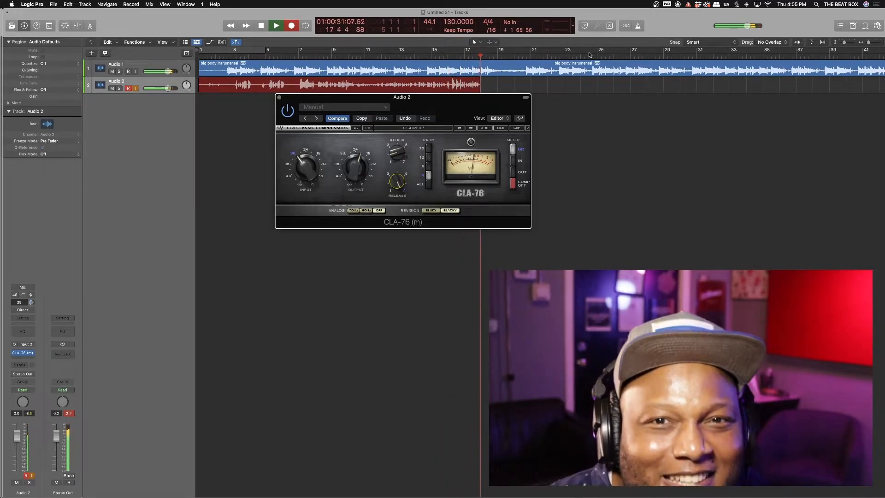
Step: Stop the vocal take, close the CLA-76 window, enlarge the track lanes, and turn off Audio 2 monitoring
{"action": "key", "text": "space"}
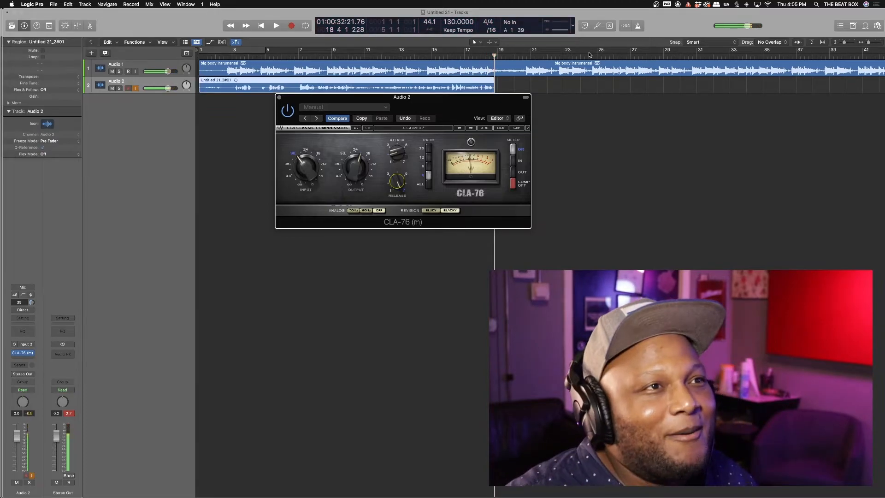
{"action": "left_click", "coordinate": [279, 97]}
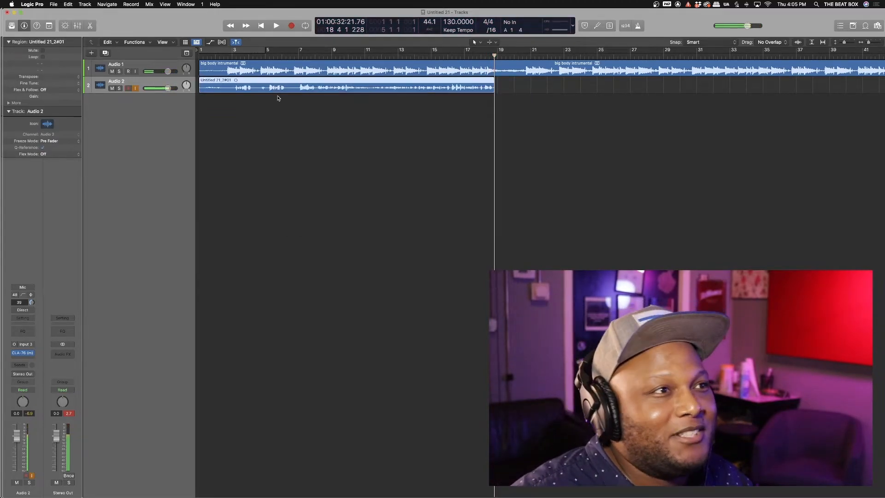
{"action": "key", "text": "super+Down"}
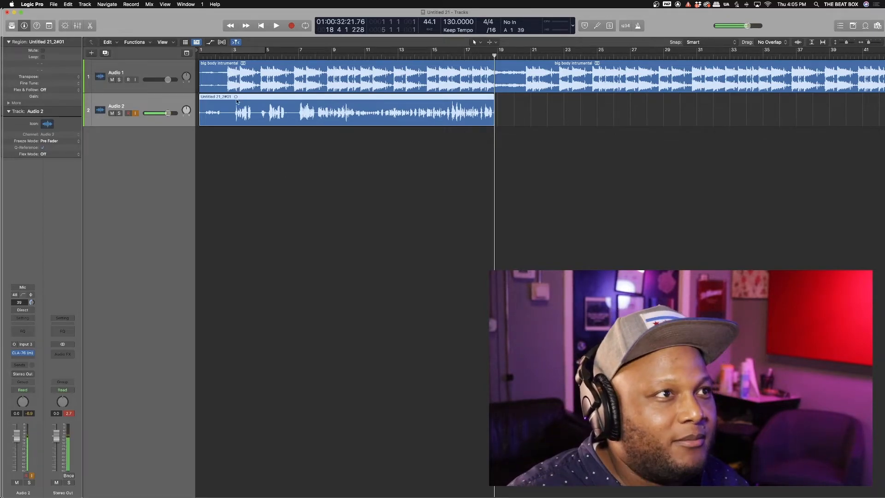
{"action": "left_click", "coordinate": [32, 476]}
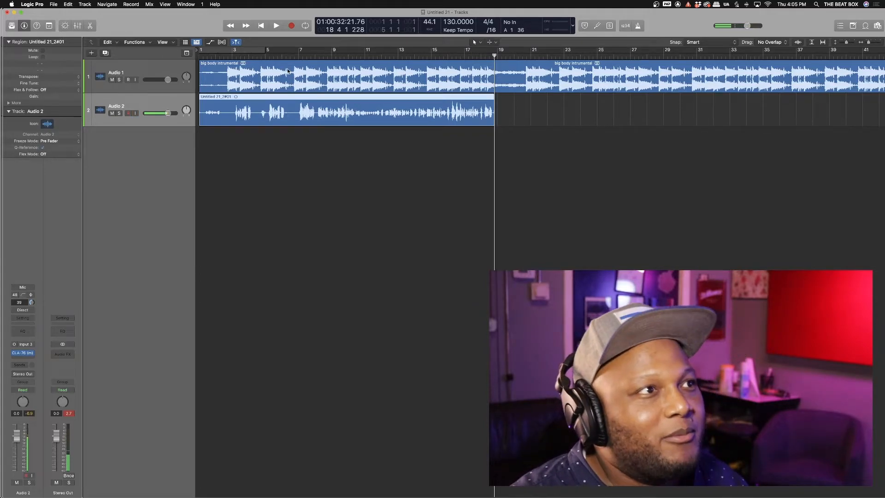
Step: Play the vocal over the instrumental from the start with the Mixer shown, then select Audio 1
{"action": "left_click", "coordinate": [260, 27]}
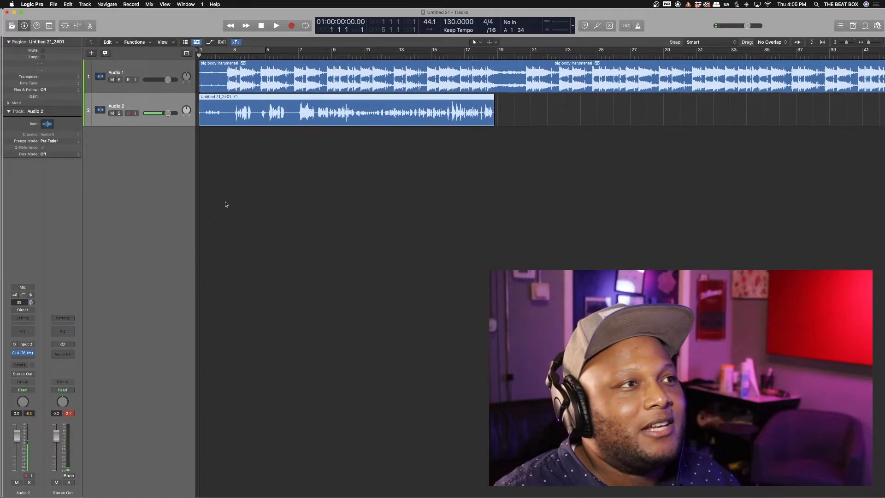
{"action": "key", "text": "space"}
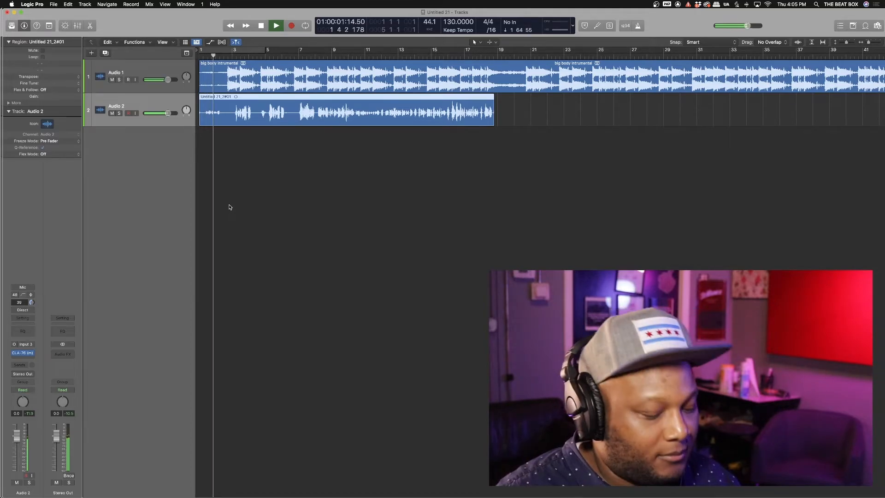
{"action": "key", "text": "x"}
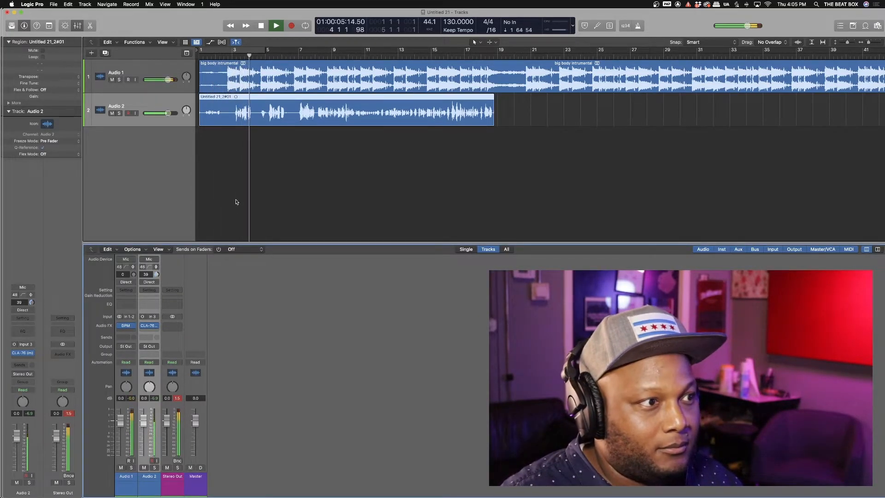
{"action": "key", "text": "space"}
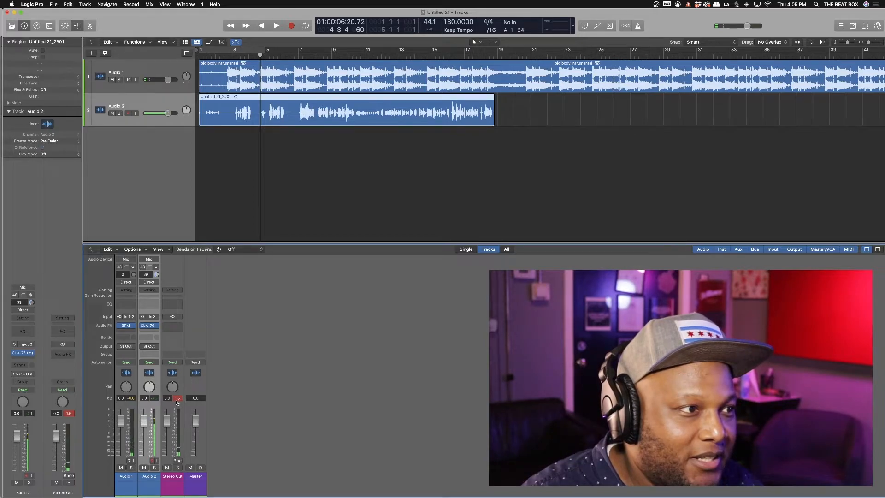
{"action": "left_click", "coordinate": [148, 68]}
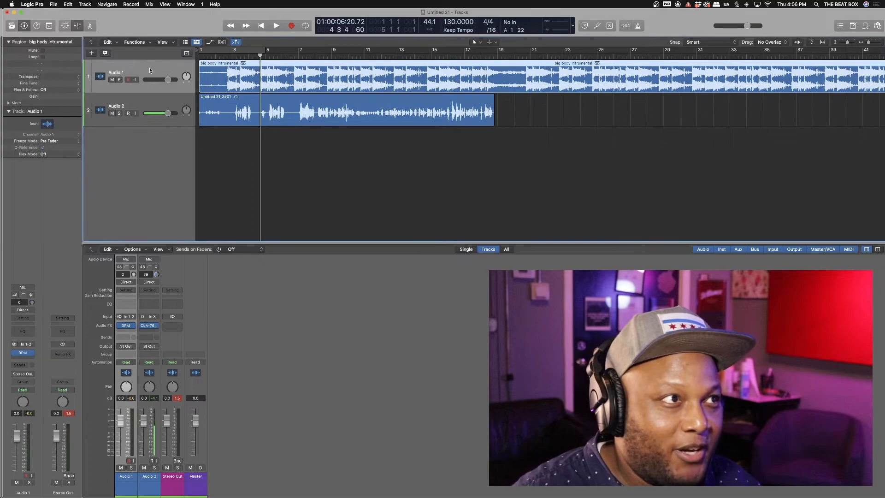
Step: Insert a stereo Gain plug-in on Audio 1 and set it to -10.1 dB
{"action": "left_click", "coordinate": [125, 331]}
{"action": "mouse_move", "coordinate": [138, 458]}
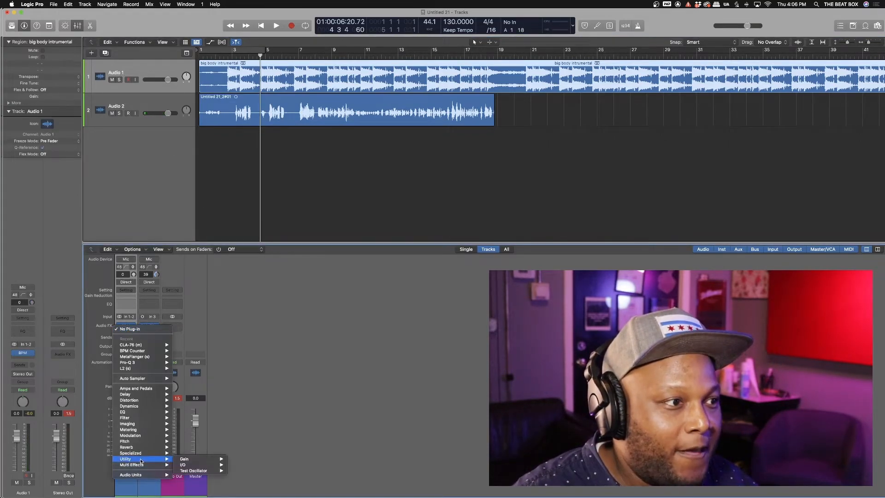
{"action": "mouse_move", "coordinate": [187, 460]}
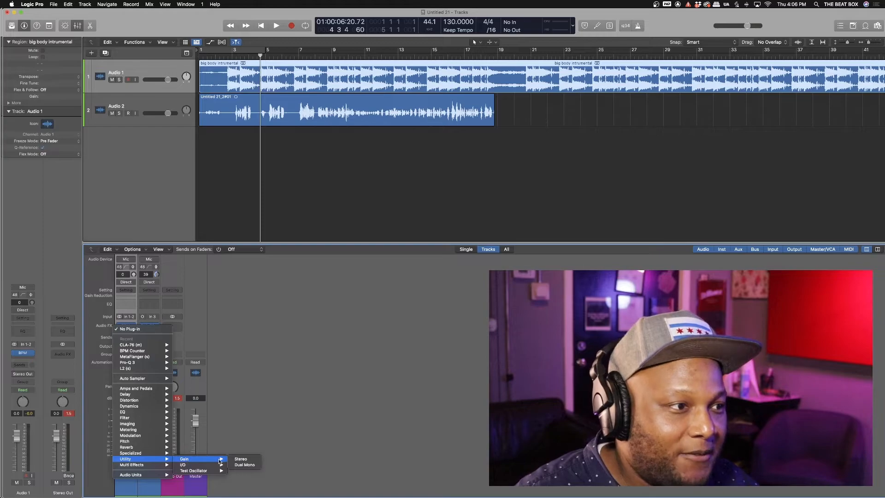
{"action": "left_click", "coordinate": [240, 459]}
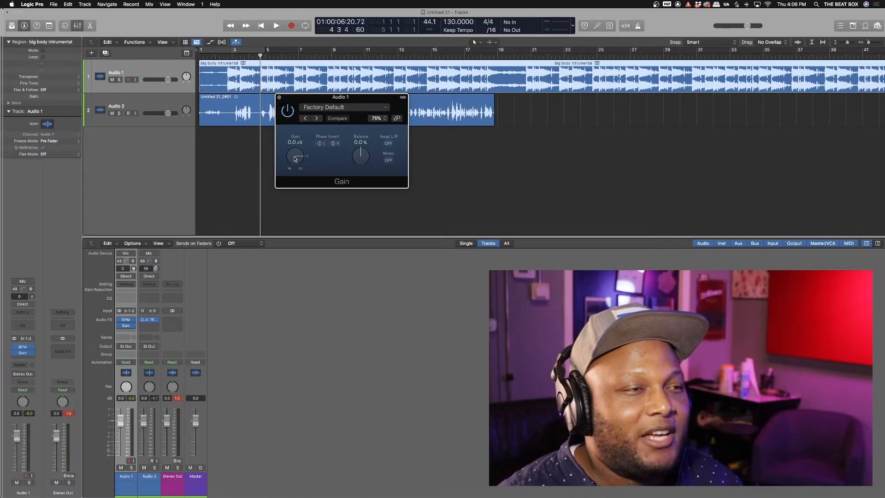
{"action": "left_click_drag", "start_coordinate": [295, 160], "coordinate": [296, 161]}
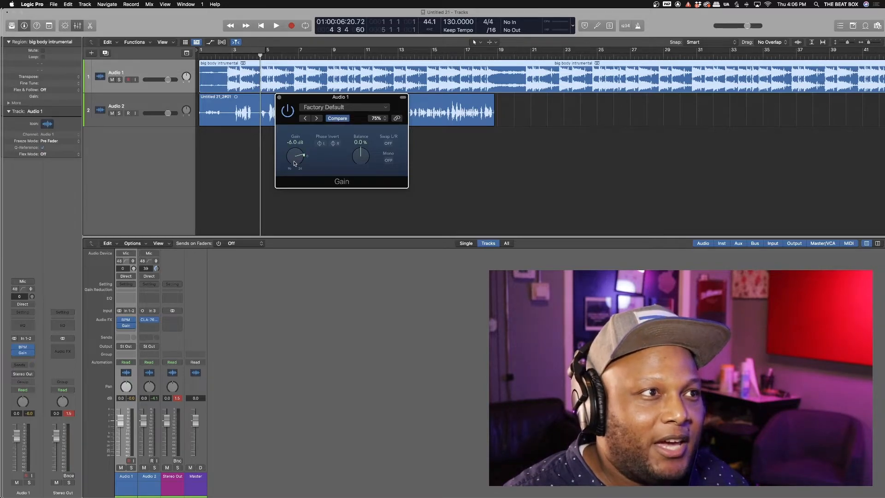
{"action": "left_click_drag", "start_coordinate": [292, 166], "coordinate": [292, 166]}
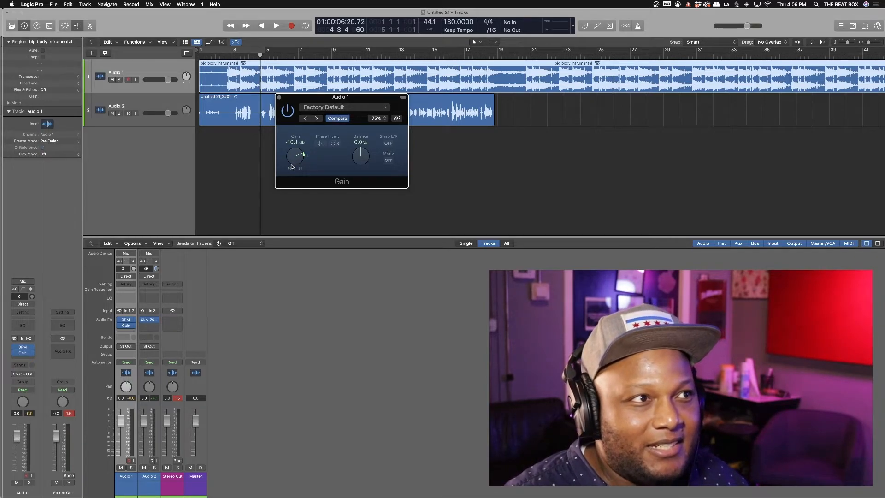
{"action": "left_click", "coordinate": [279, 98]}
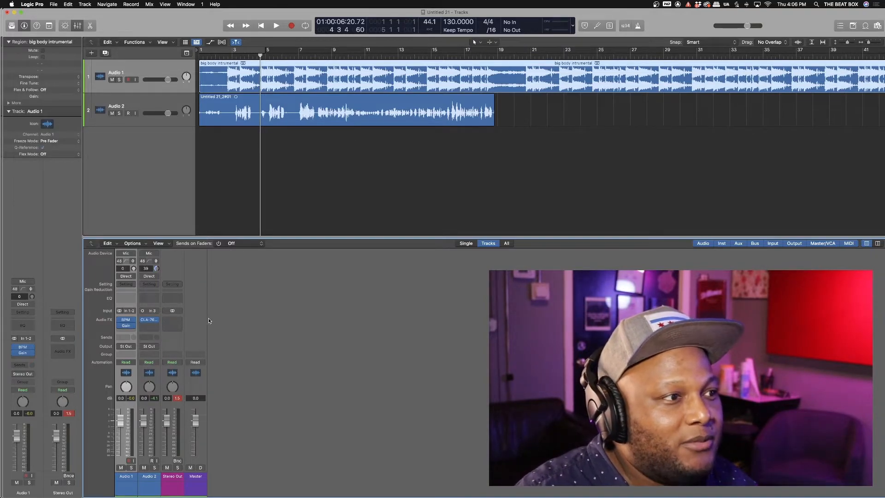
Step: Reset the peak readouts and lower the Audio 2 vocal fader to -4.8 dB during playback
{"action": "left_click", "coordinate": [178, 398]}
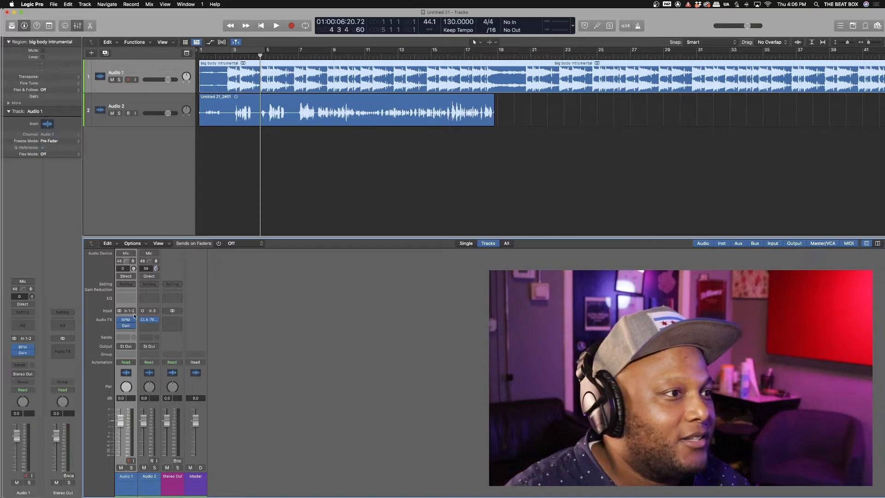
{"action": "key", "text": "space"}
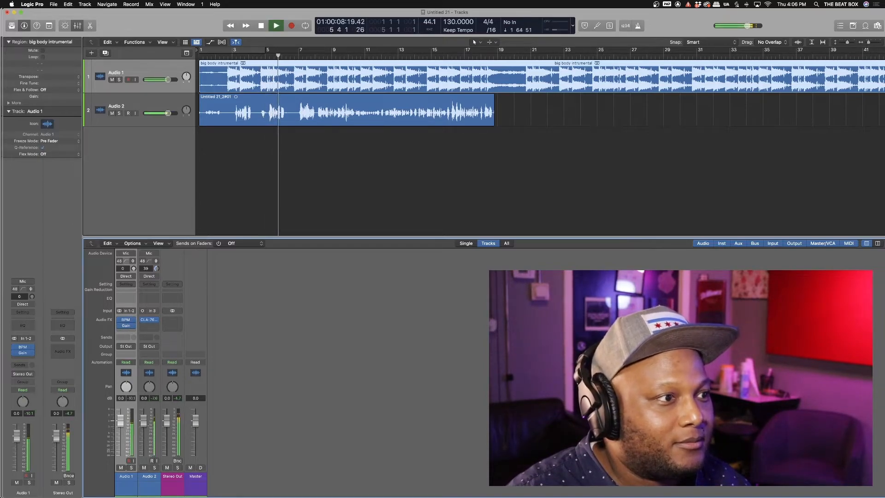
{"action": "left_click_drag", "start_coordinate": [144, 425], "coordinate": [144, 432]}
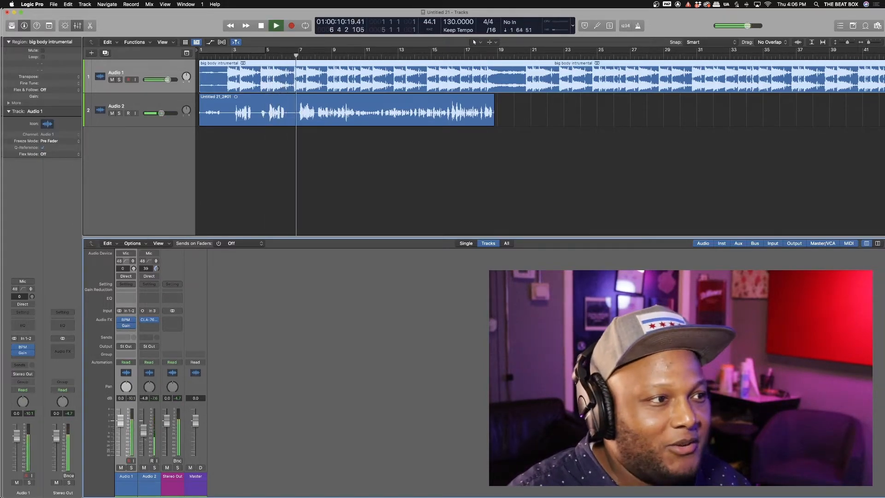
{"action": "key", "text": "space"}
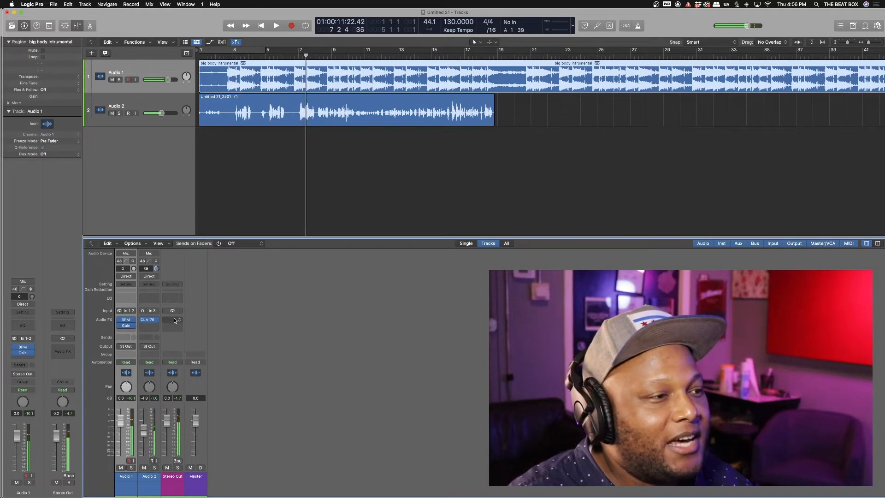
Step: Add a stereo Dynamics Limiter to Stereo Out and raise its gain to about +10.8 dB while playing
{"action": "left_click", "coordinate": [175, 321]}
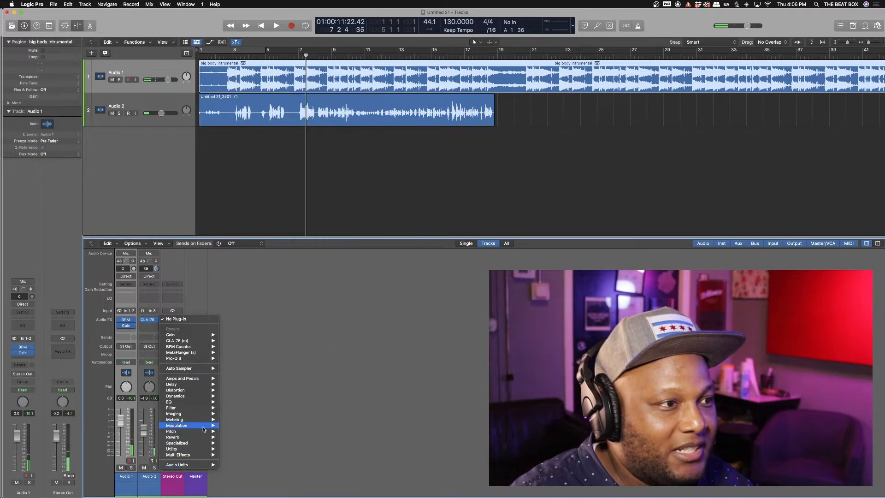
{"action": "mouse_move", "coordinate": [190, 421]}
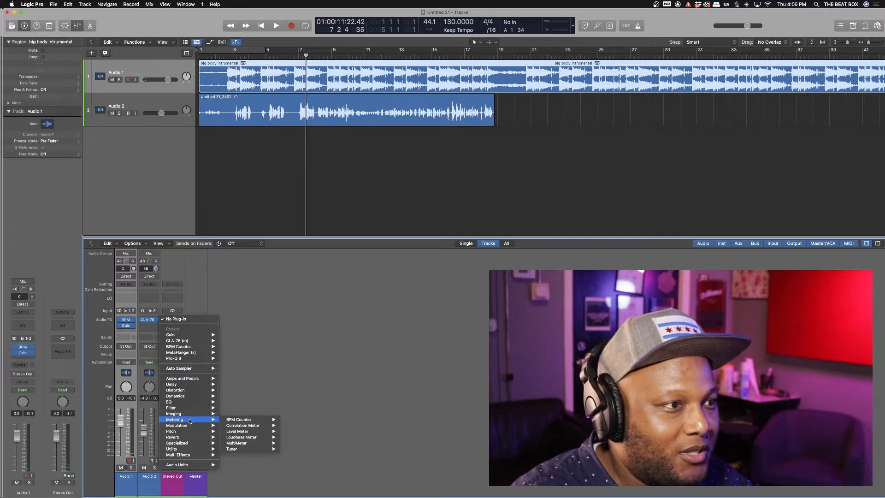
{"action": "mouse_move", "coordinate": [190, 397]}
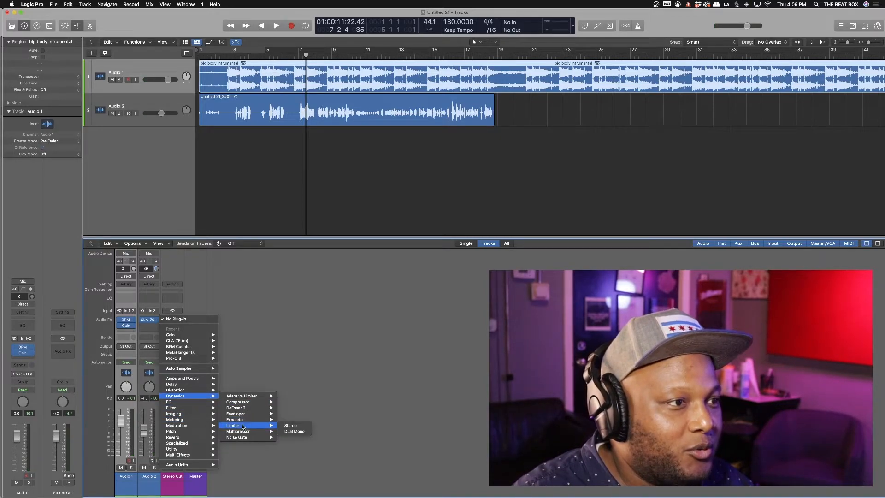
{"action": "left_click", "coordinate": [292, 426]}
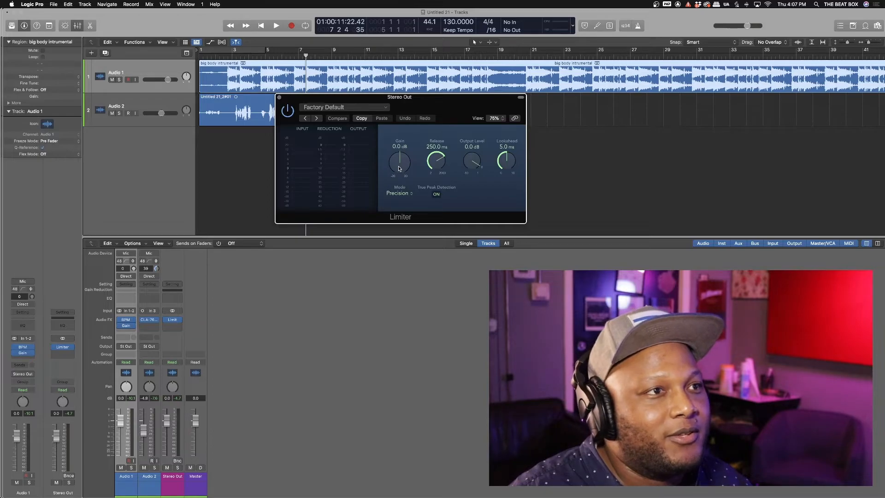
{"action": "key", "text": "space"}
{"action": "left_click_drag", "start_coordinate": [399, 169], "coordinate": [410, 139]}
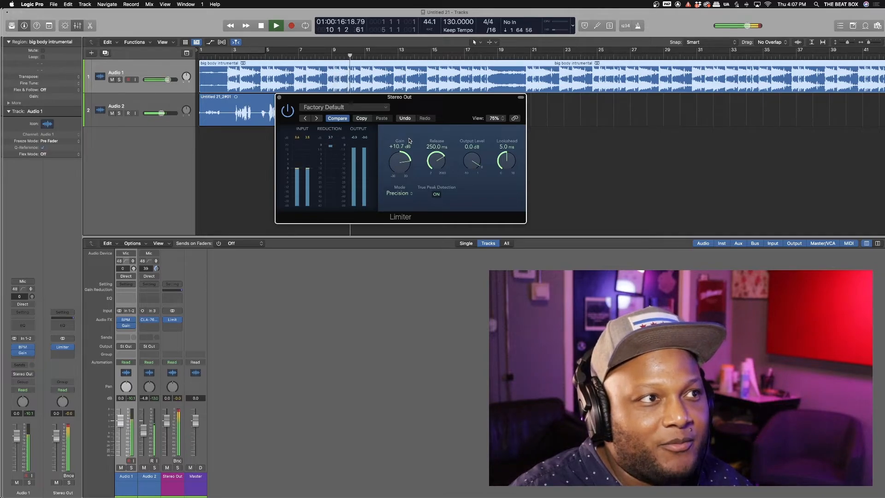
{"action": "key", "text": "space"}
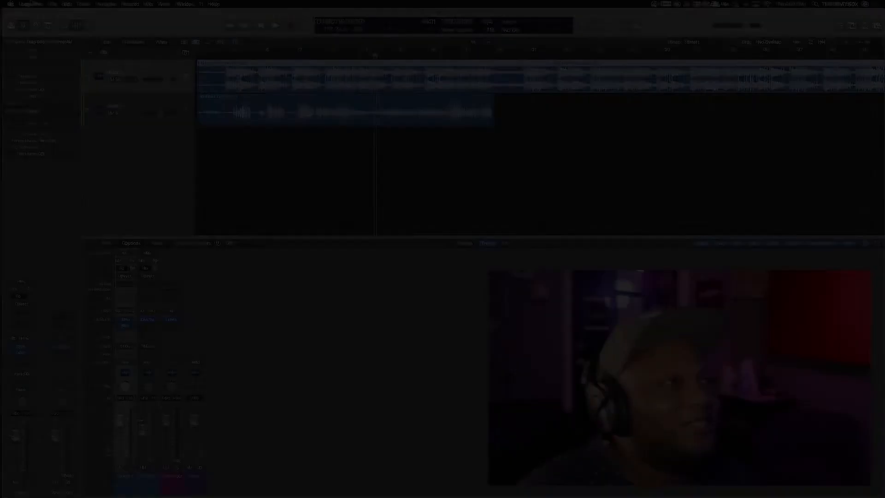
Step: Close the Limiter window and zoom out to show the whole song
{"action": "left_click", "coordinate": [32, 4]}
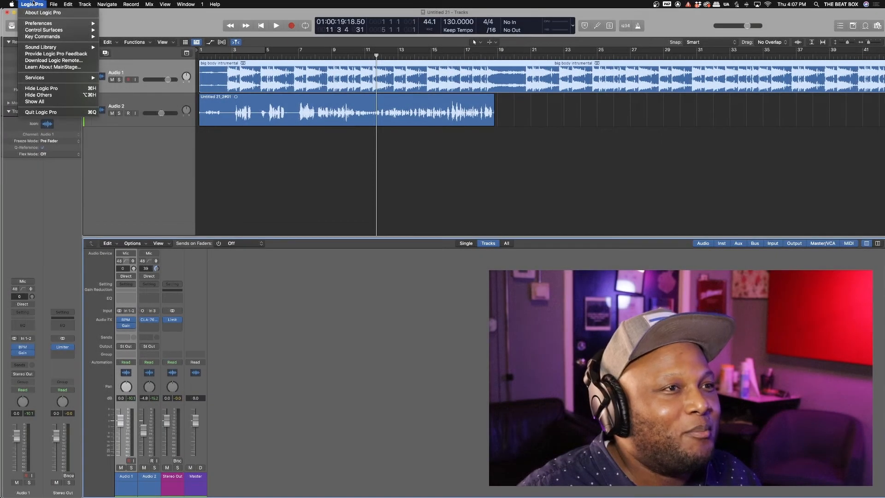
{"action": "left_click", "coordinate": [33, 4]}
{"action": "scroll", "coordinate": [282, 110], "scroll_direction": "down", "scroll_amount": 5}
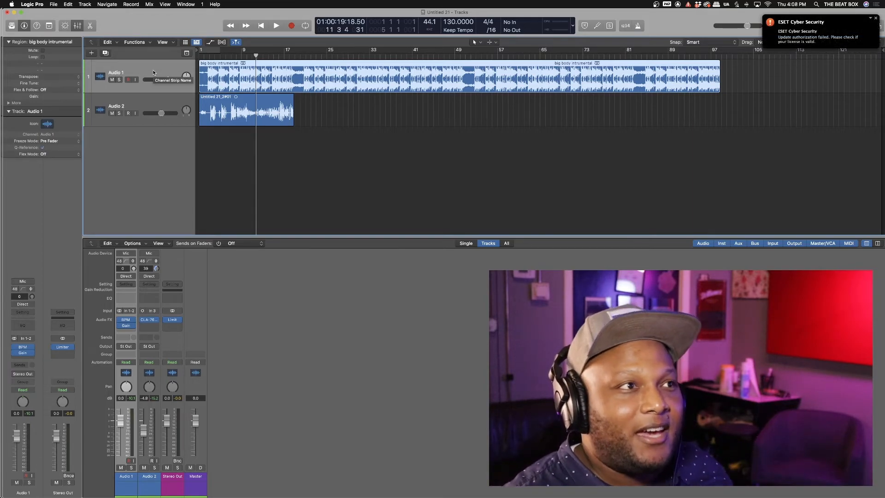
Step: Select the big body intrumental region in the Tracks area
{"action": "left_click", "coordinate": [336, 158]}
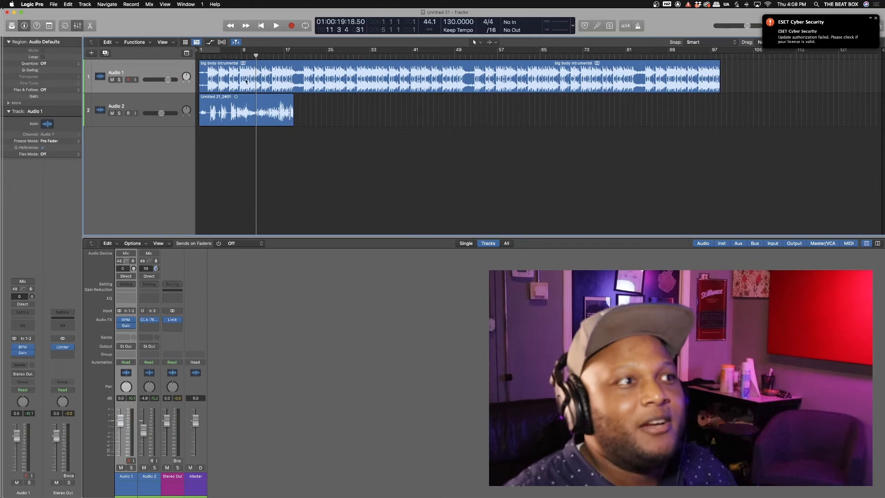
{"action": "left_click", "coordinate": [262, 73]}
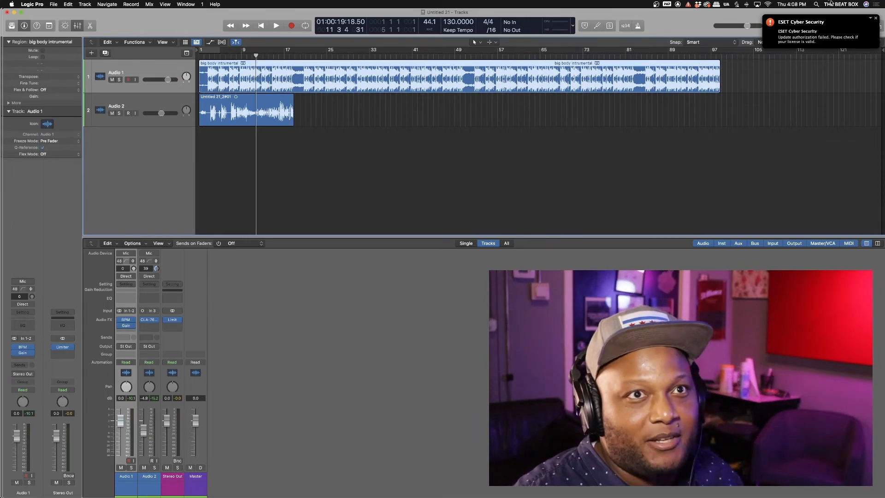
{"action": "left_click", "coordinate": [788, 81]}
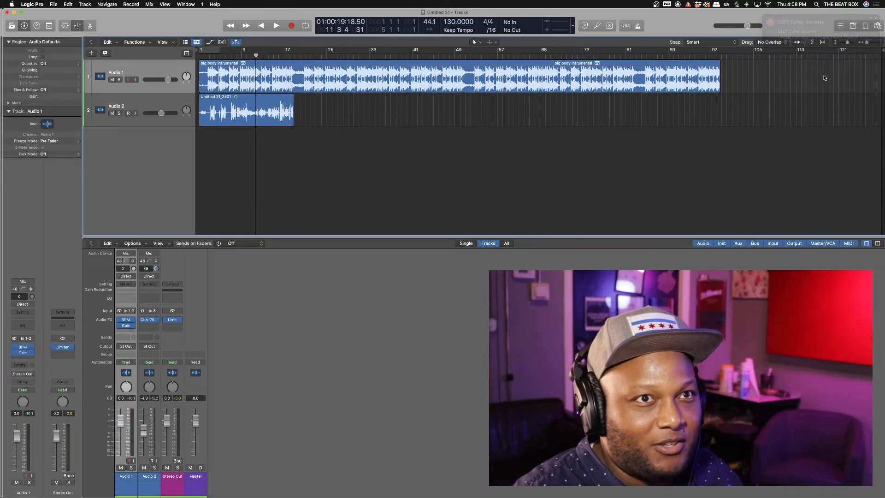
{"action": "left_click", "coordinate": [612, 73]}
{"action": "left_click", "coordinate": [777, 75]}
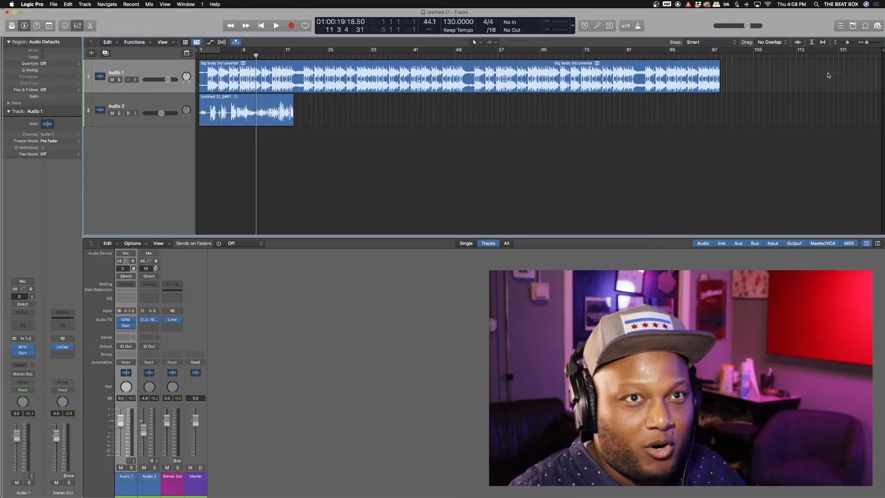
{"action": "left_click_drag", "start_coordinate": [843, 73], "coordinate": [186, 77]}
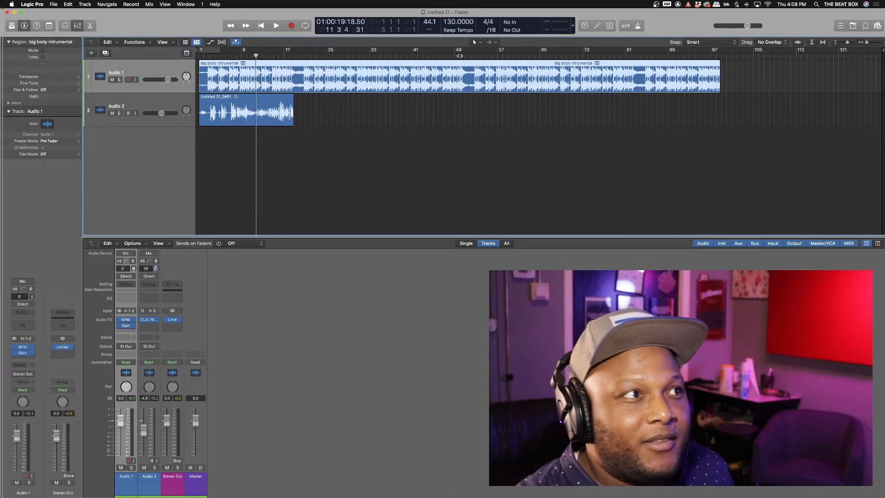
Step: Cycle over bars 1–97, confirm the song's end near bar 96, and open the Bounce options
{"action": "left_click", "coordinate": [49, 26]}
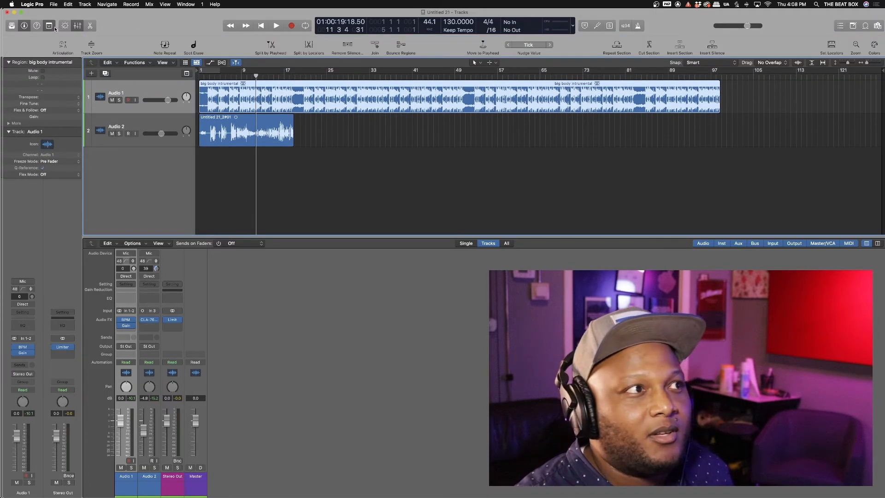
{"action": "left_click", "coordinate": [832, 44]}
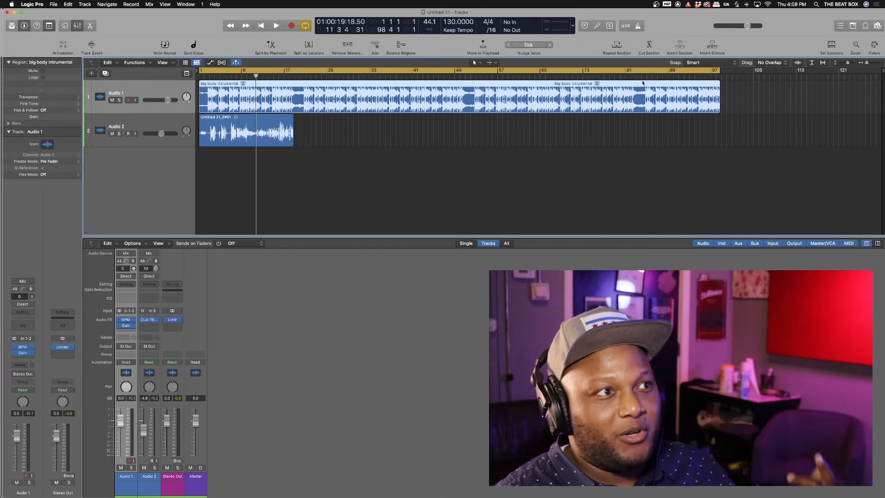
{"action": "key", "text": "space"}
{"action": "left_click", "coordinate": [705, 77]}
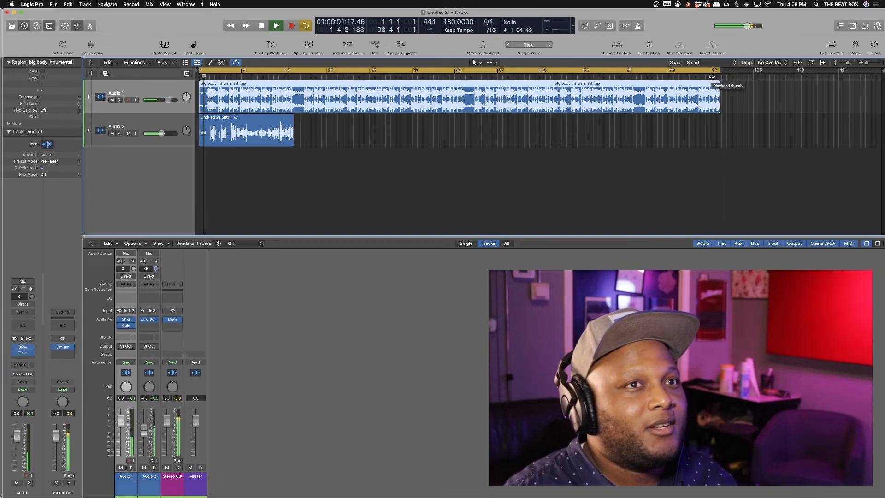
{"action": "key", "text": "space"}
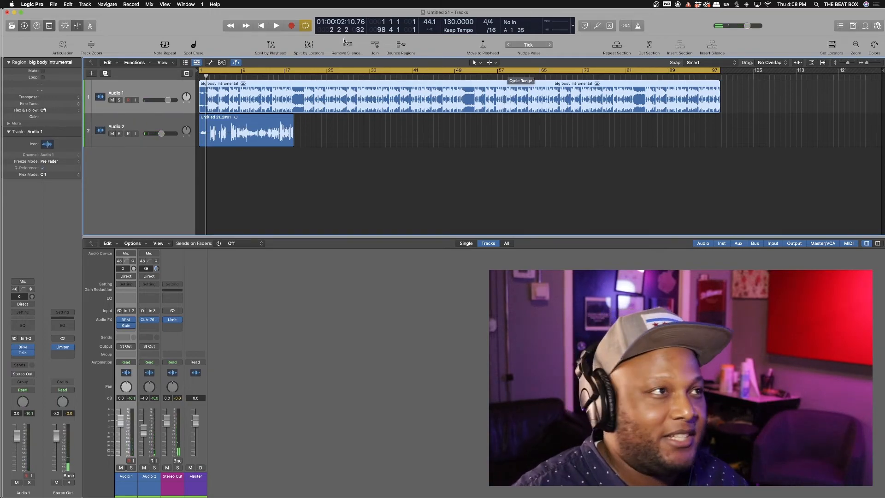
{"action": "left_click", "coordinate": [54, 4]}
{"action": "mouse_move", "coordinate": [89, 159]}
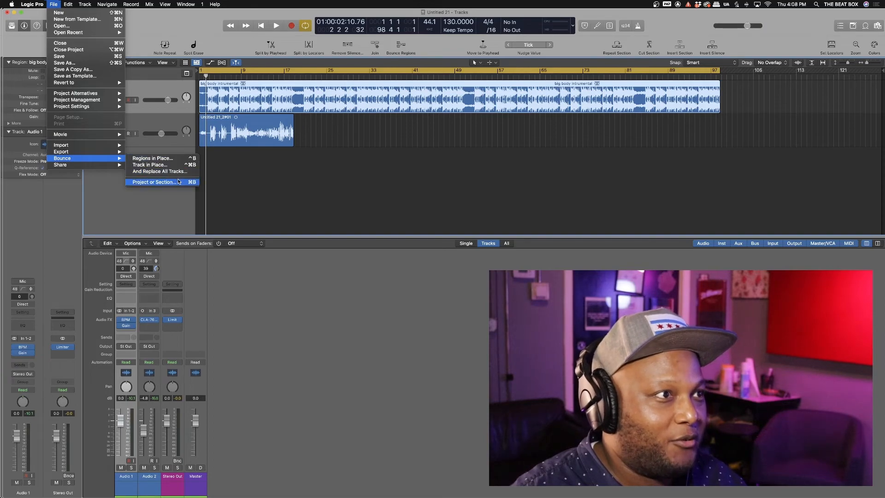
Step: Bounce the project section with only MP3 at 256 kbps stereo selected, PCM left off
{"action": "left_click", "coordinate": [149, 182]}
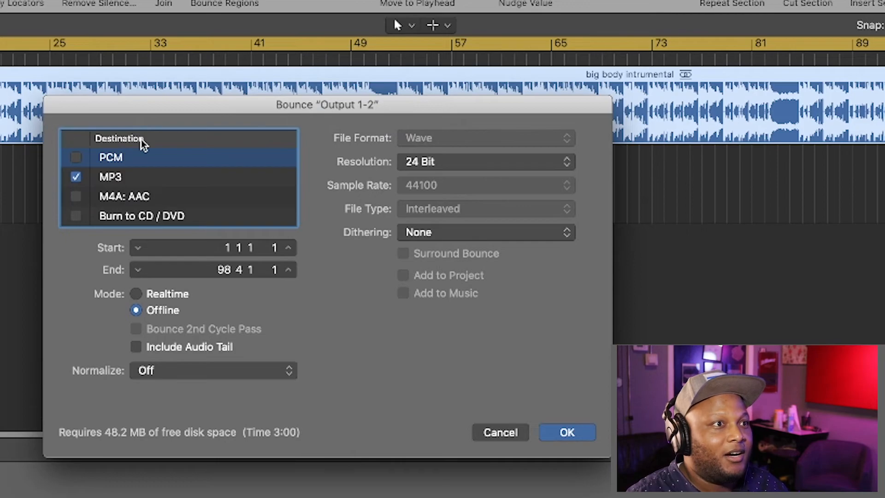
{"action": "left_click", "coordinate": [132, 177]}
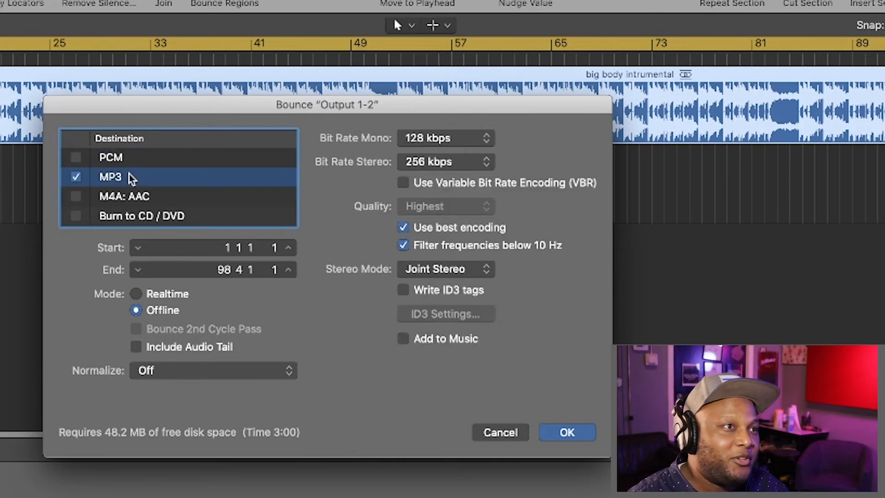
{"action": "left_click", "coordinate": [104, 157]}
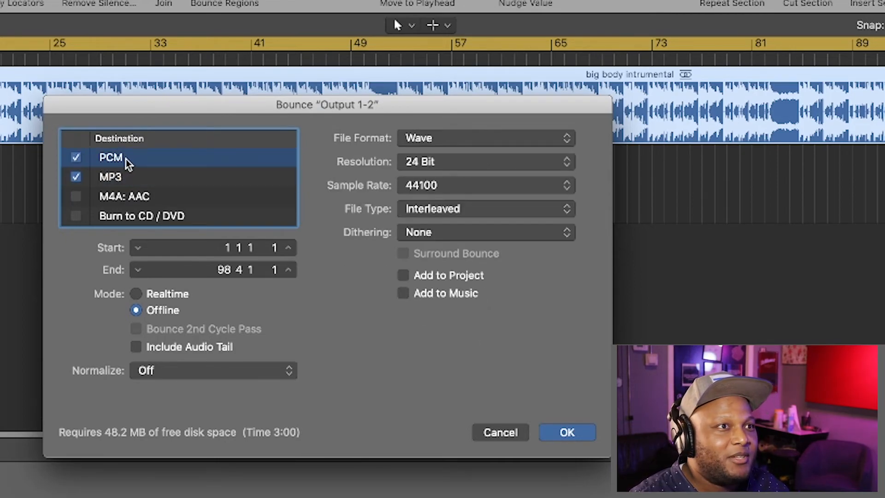
{"action": "left_click", "coordinate": [477, 138]}
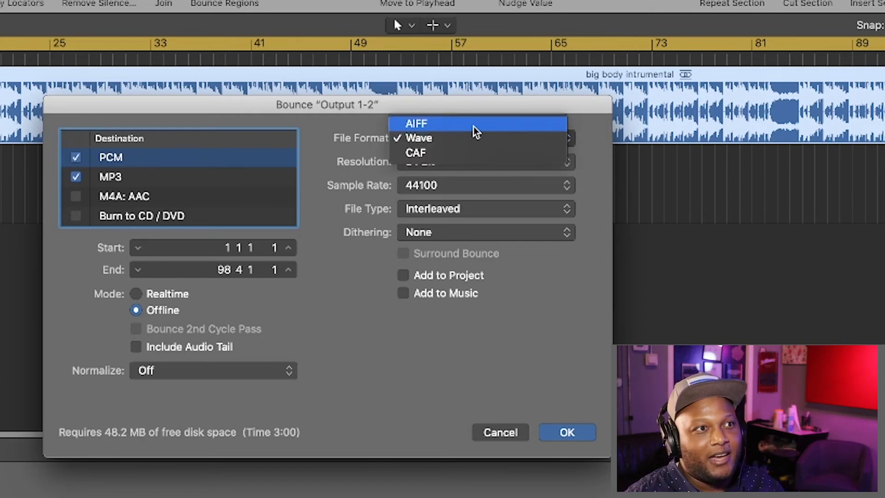
{"action": "left_click", "coordinate": [310, 135]}
{"action": "left_click", "coordinate": [76, 157]}
{"action": "left_click", "coordinate": [136, 182]}
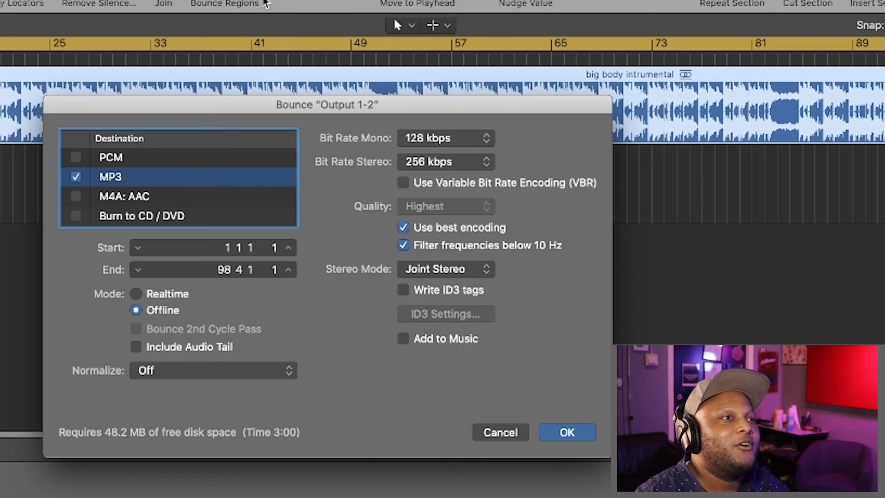
{"action": "left_click", "coordinate": [570, 433]}
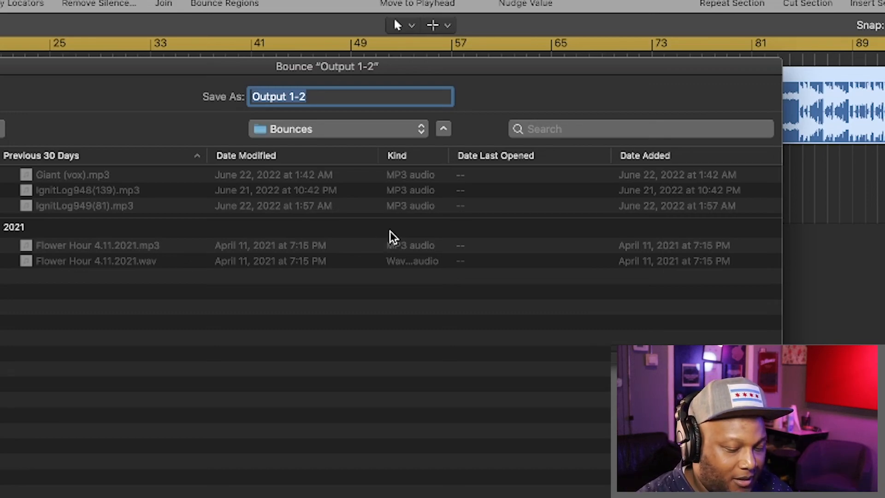
Step: Name the bounce 'Record song in logic' and start bouncing it to MP3
{"action": "type", "text": "Record"}
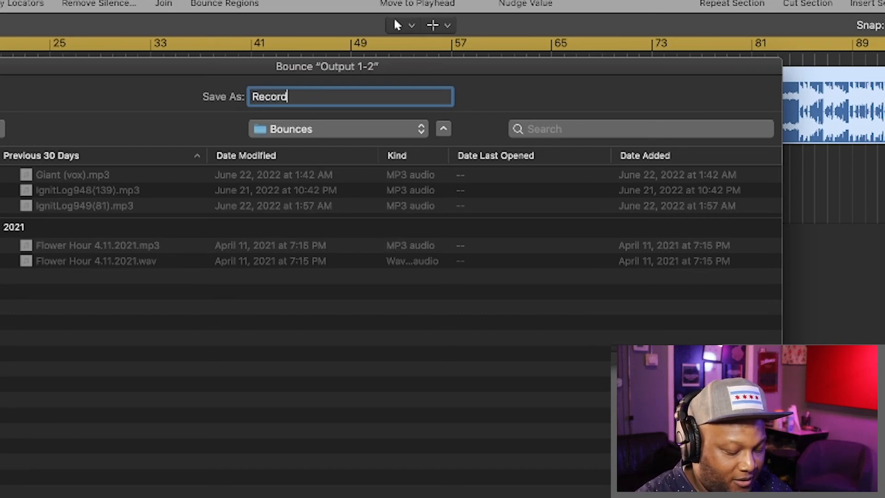
{"action": "type", "text": " s"}
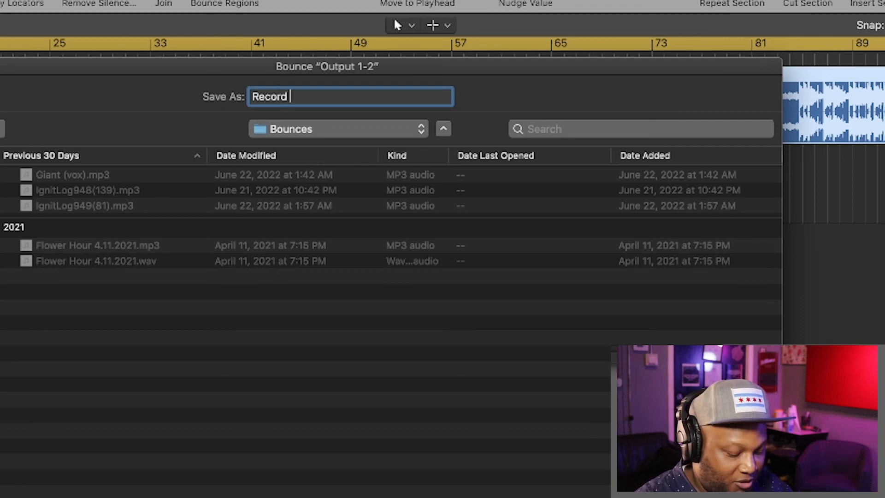
{"action": "type", "text": "ong in logic"}
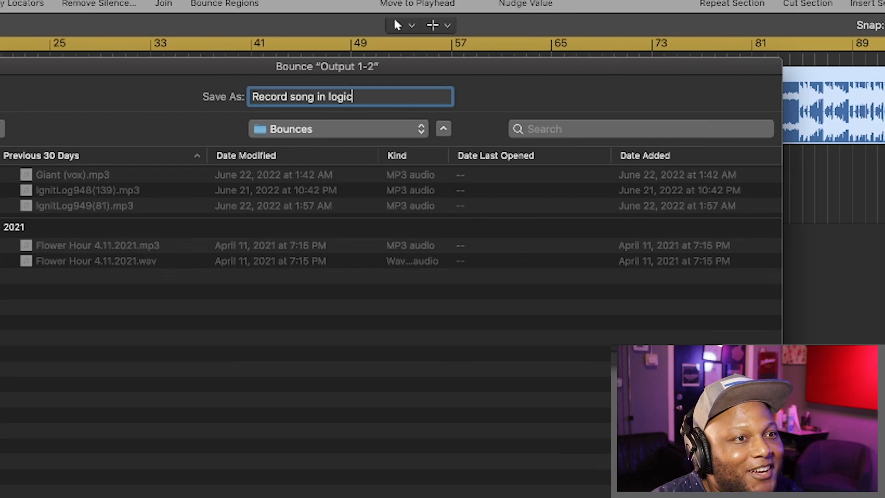
{"action": "key", "text": "Return"}
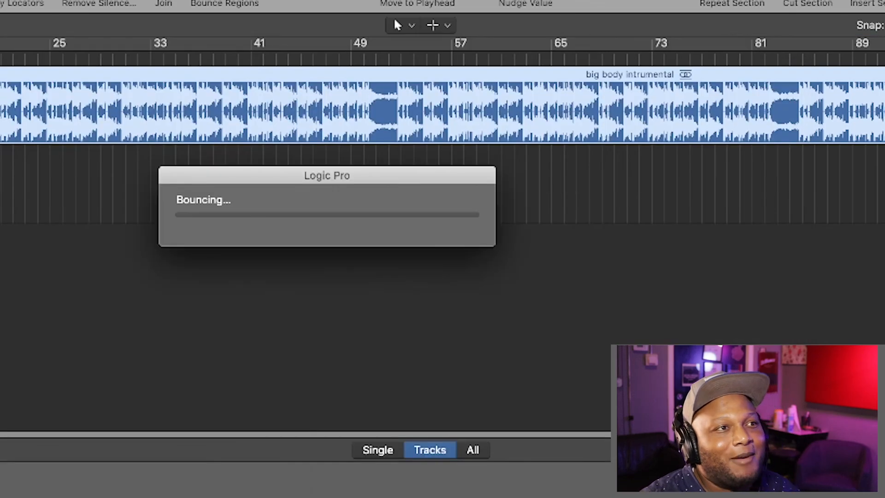